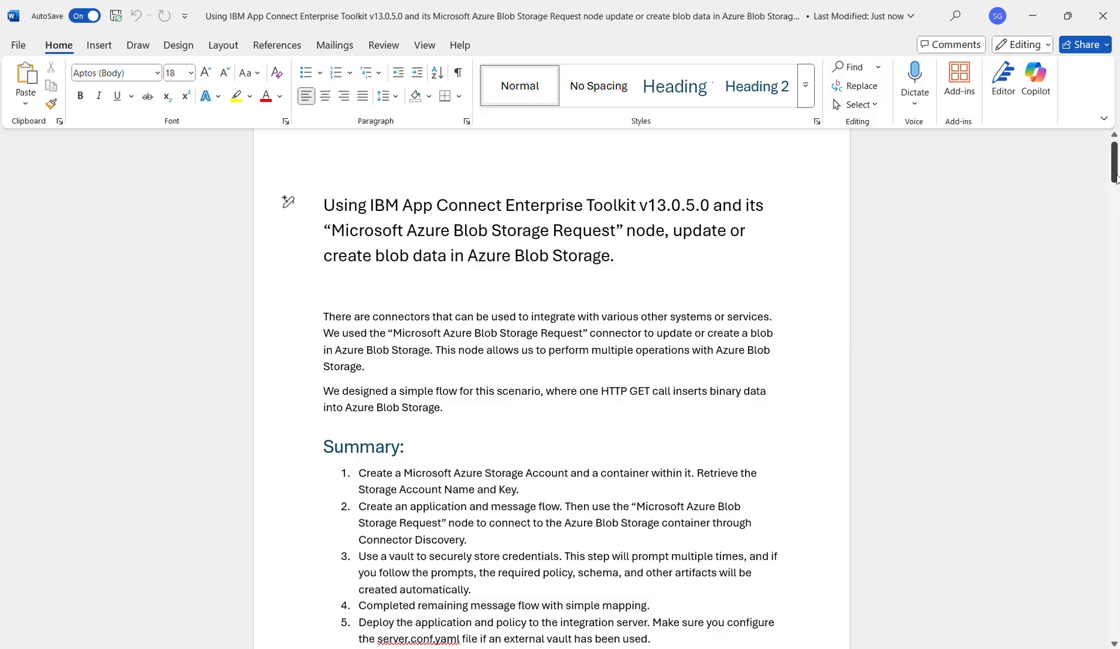
- Examine the document's section on creating an Azure storage account and retrieving its name and access key
{"action": "left_click_drag", "start_coordinate": [1115, 187], "coordinate": [1116, 240]}
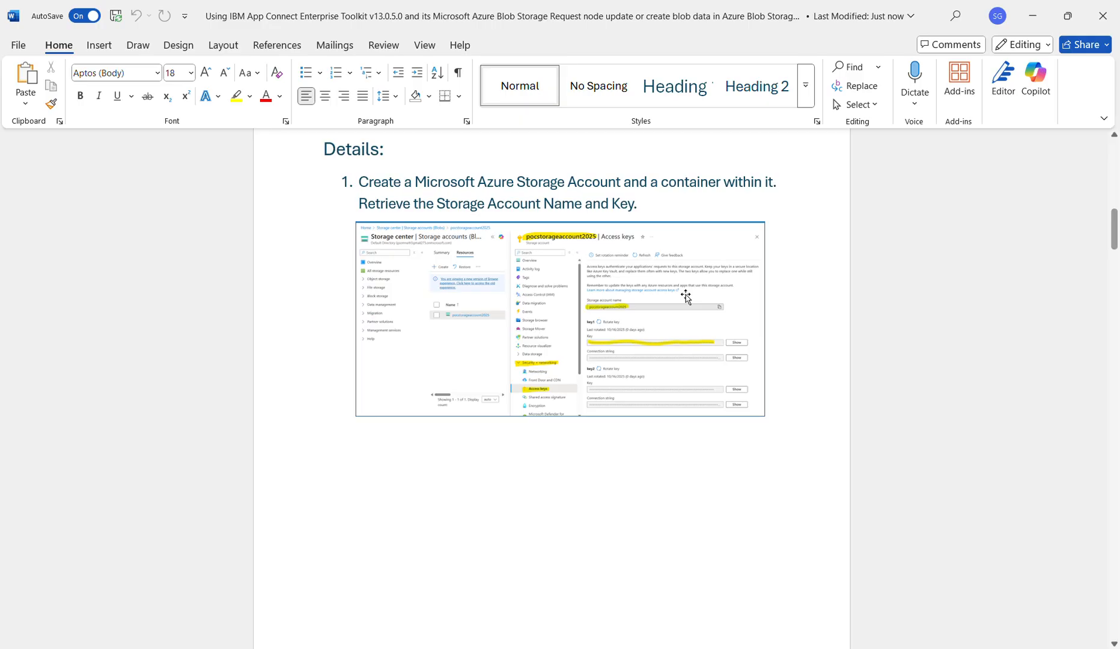
{"action": "scroll", "coordinate": [560, 385], "scroll_direction": "up", "scroll_amount": 9}
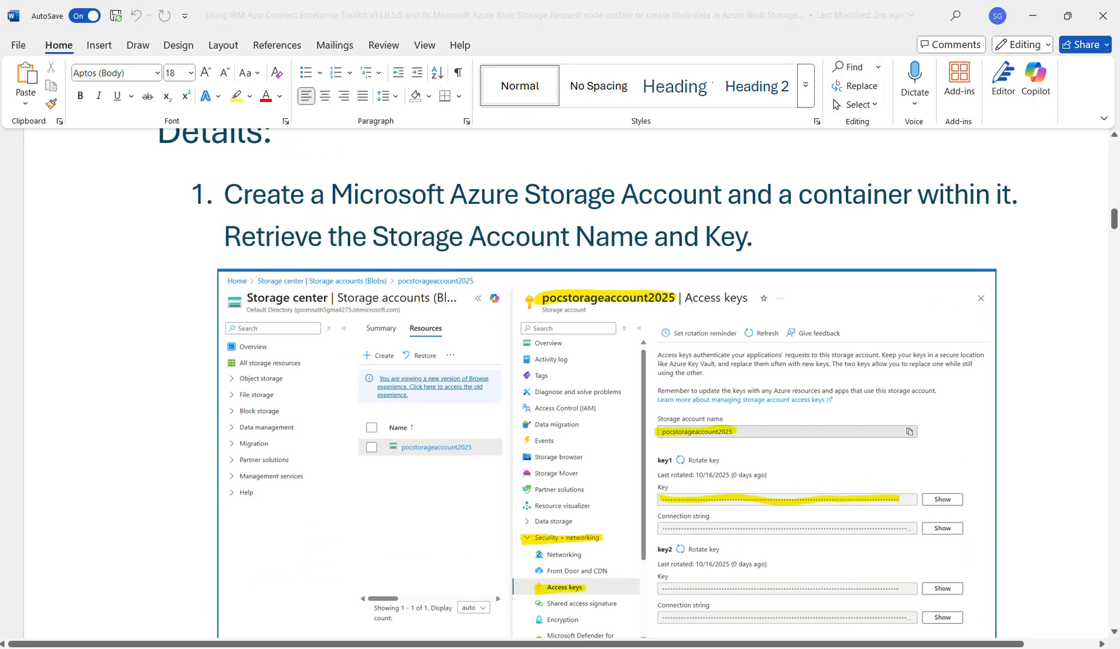
{"action": "scroll", "coordinate": [560, 384], "scroll_direction": "up", "scroll_amount": 1}
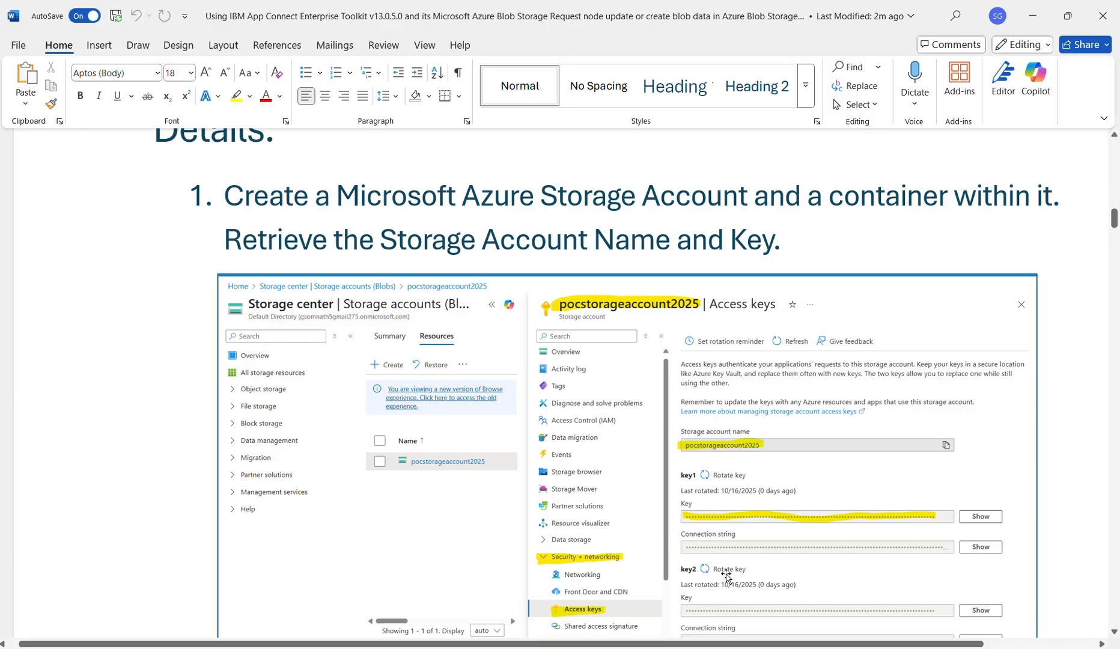
- Switch to the App Connect Enterprise Toolkit and review POCAzureBlobStorageConnectivityApp's flows and the palette's available connectors
{"action": "left_click", "coordinate": [780, 648]}
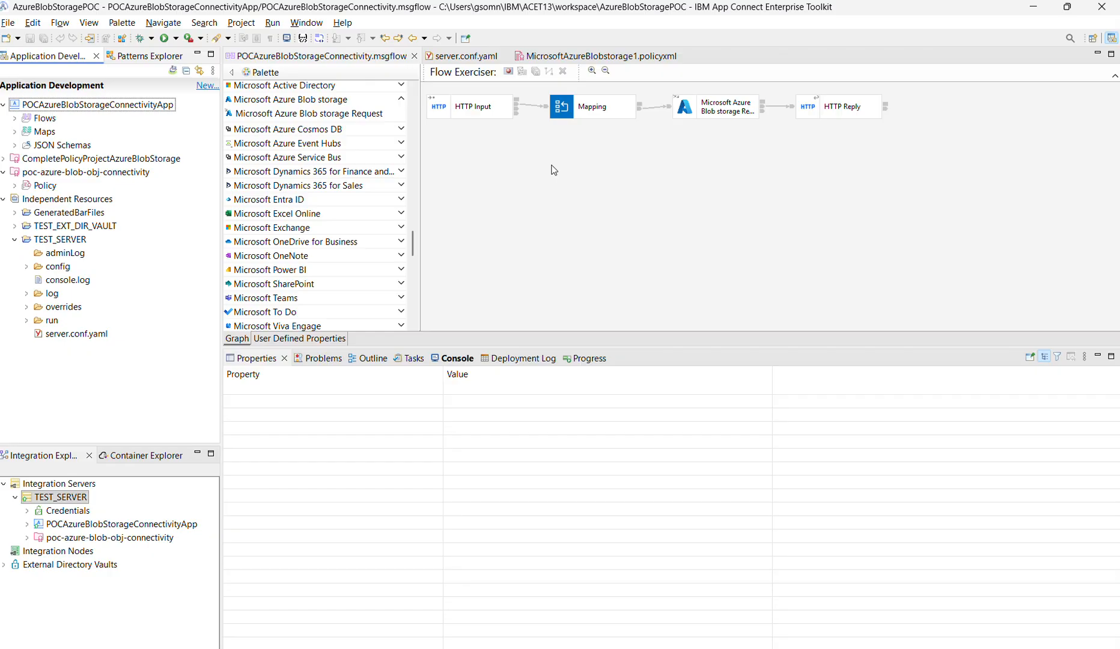
{"action": "left_click", "coordinate": [14, 119]}
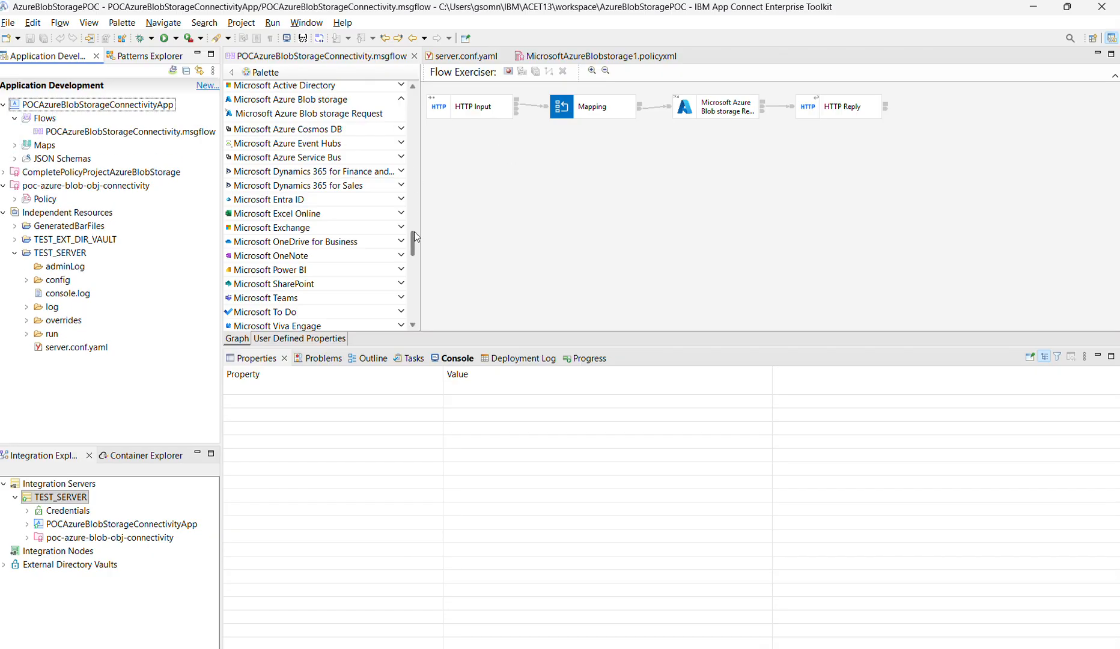
{"action": "left_click_drag", "start_coordinate": [413, 243], "coordinate": [410, 109]}
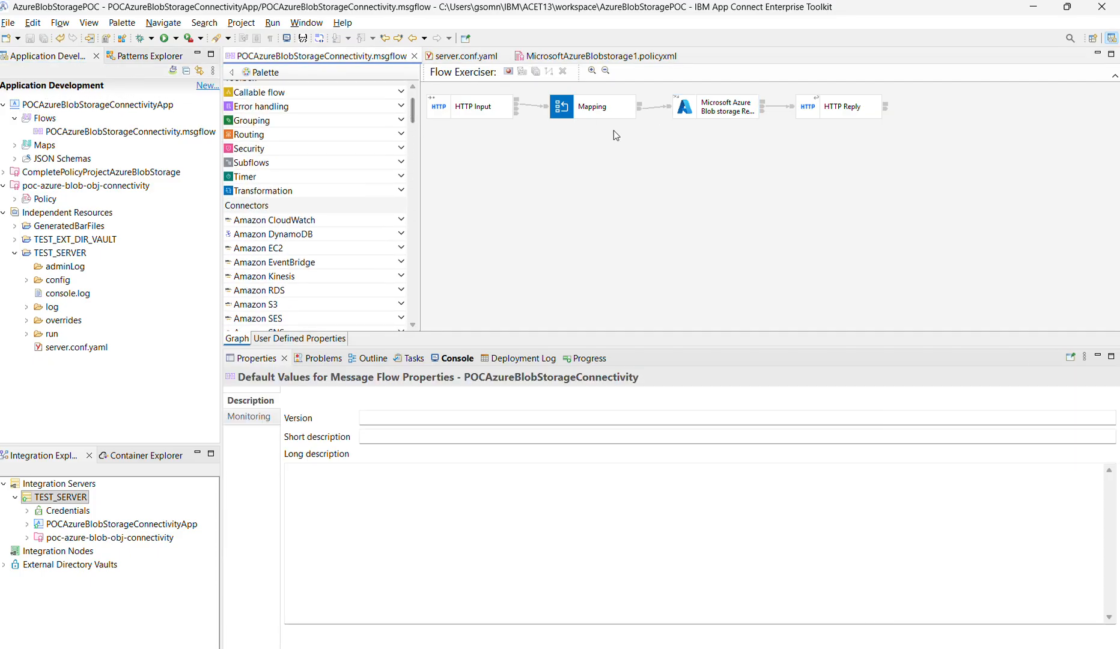
{"action": "left_click", "coordinate": [570, 115]}
- Add a Microsoft Azure Blob storage Request node to the empty canvas area below the existing message flow
{"action": "left_click_drag", "start_coordinate": [412, 124], "coordinate": [418, 249]}
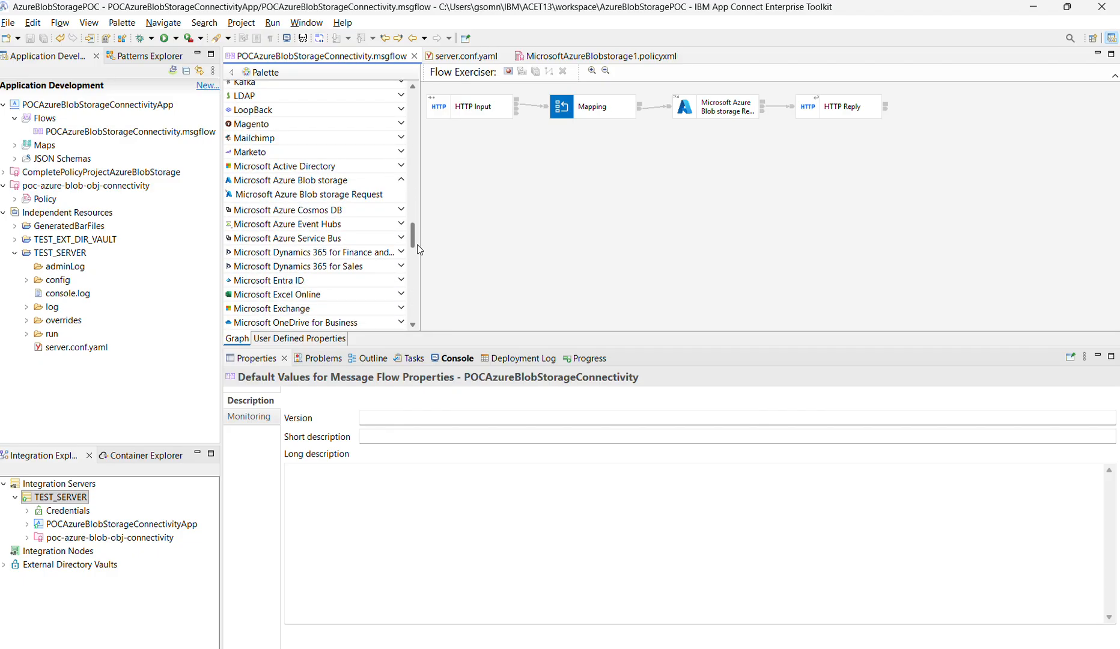
{"action": "left_click", "coordinate": [315, 182]}
{"action": "left_click", "coordinate": [314, 182]}
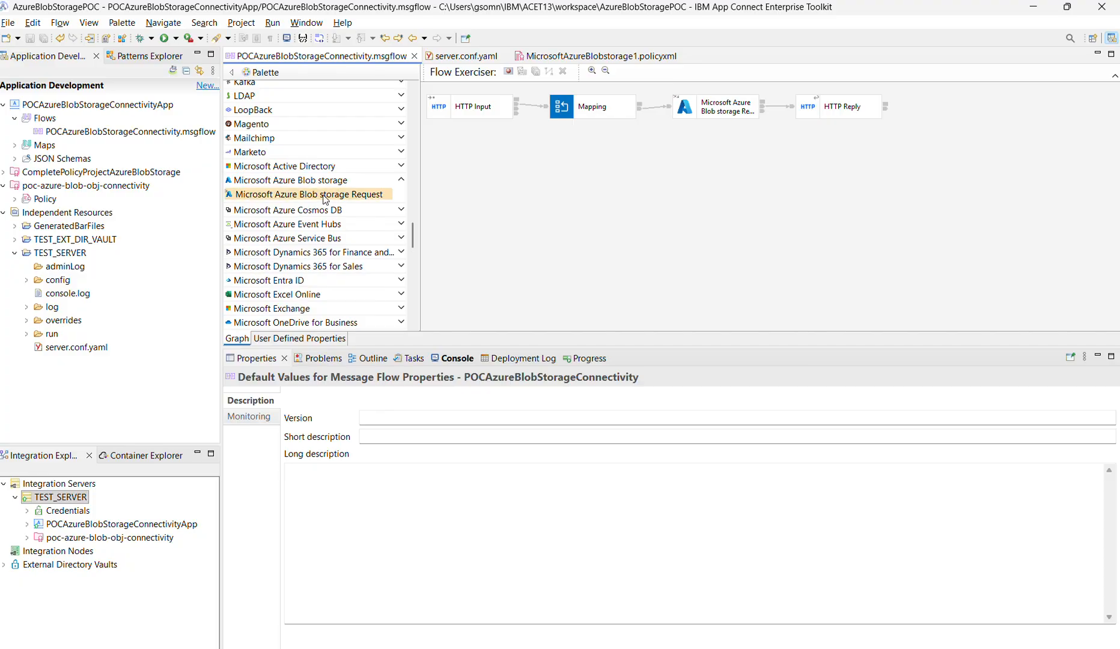
{"action": "left_click_drag", "start_coordinate": [325, 199], "coordinate": [639, 203]}
{"action": "left_click", "coordinate": [639, 203]}
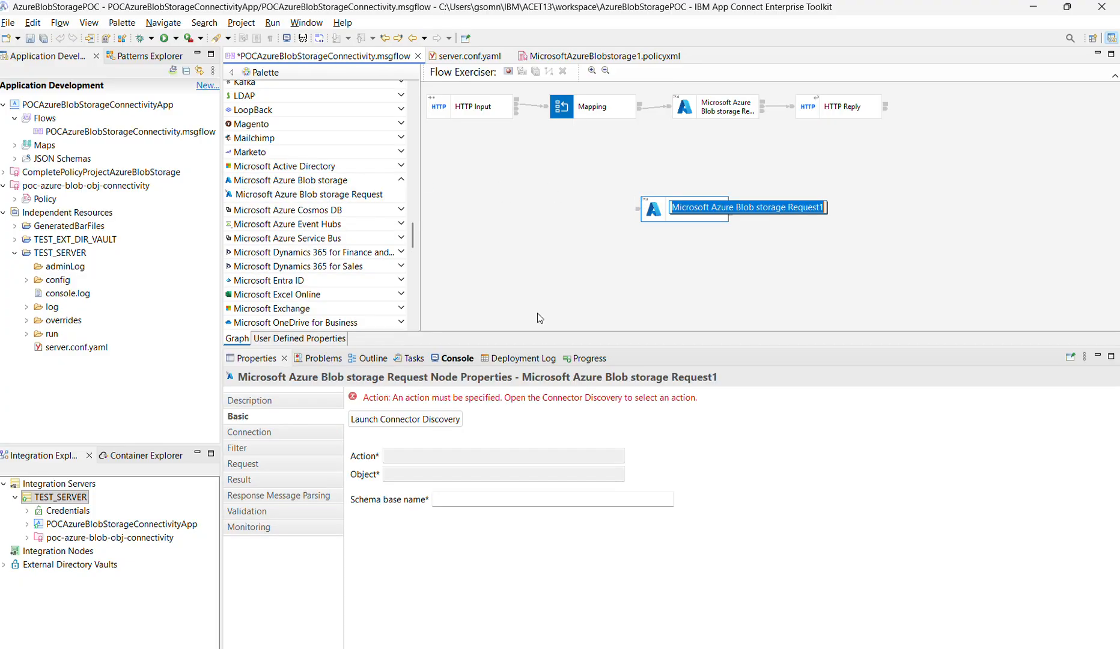
- Test the vault access, launch Connector Discovery with policy project poc-azure-blob-obj-connectivity, and expand the Microsoft Azure Blob storage connection
{"action": "left_click", "coordinate": [416, 420]}
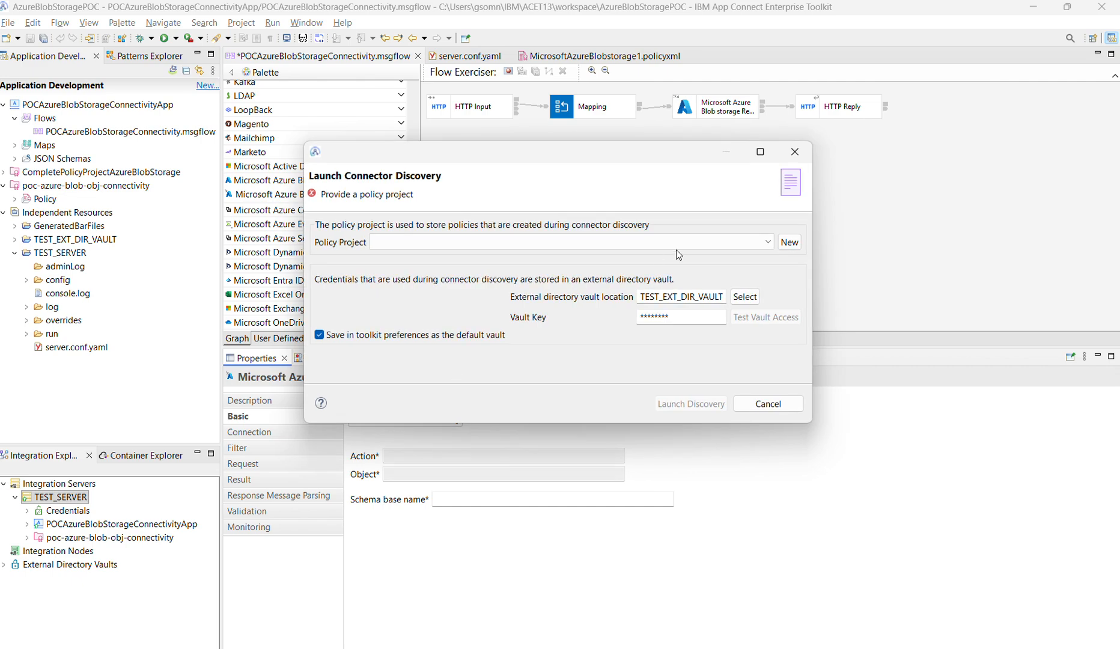
{"action": "left_click", "coordinate": [766, 249]}
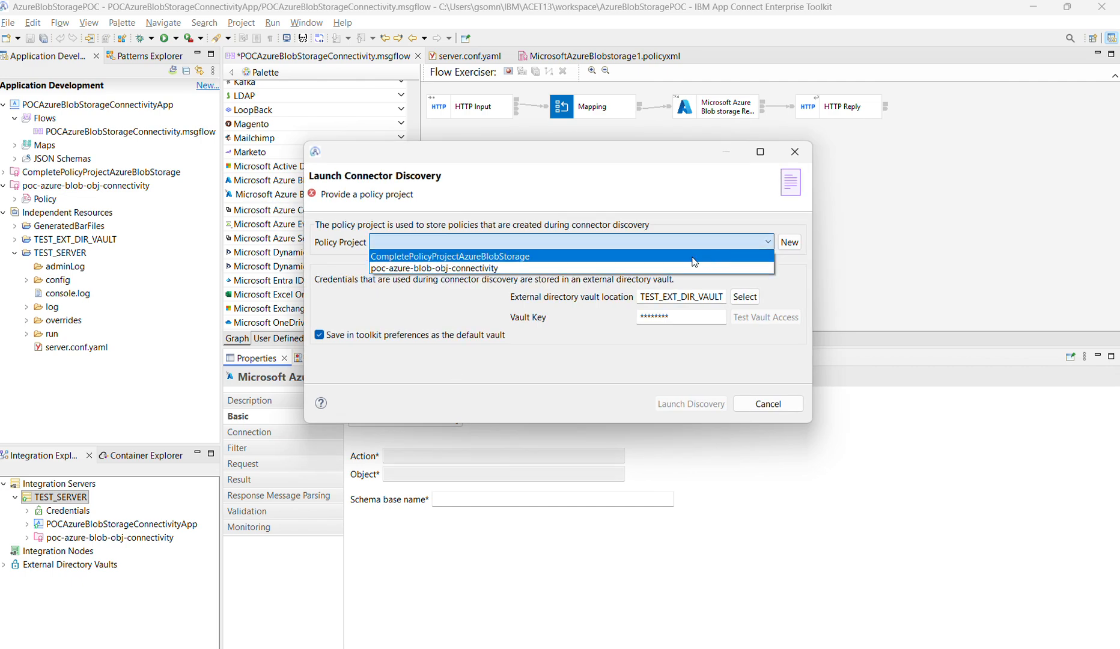
{"action": "left_click", "coordinate": [679, 270]}
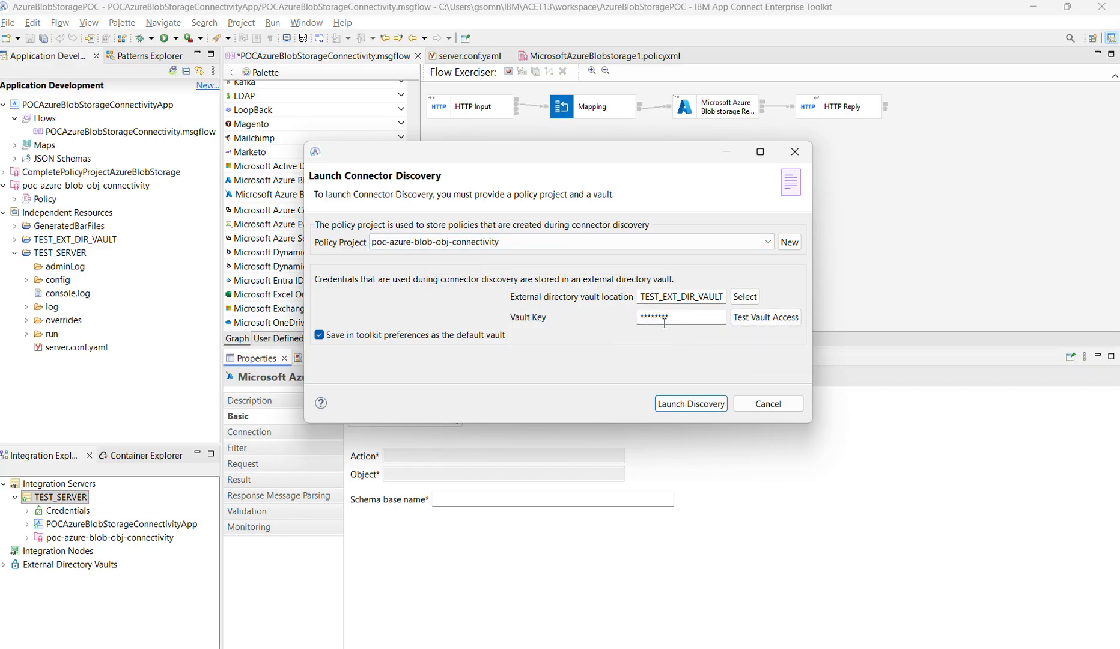
{"action": "left_click", "coordinate": [744, 318]}
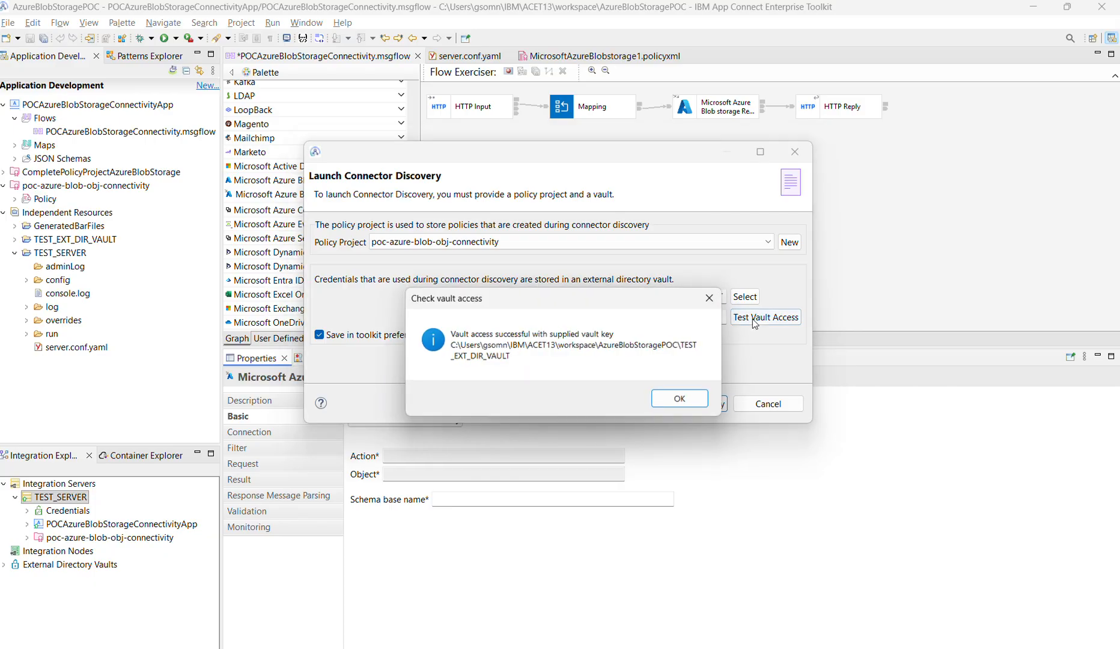
{"action": "left_click", "coordinate": [714, 301]}
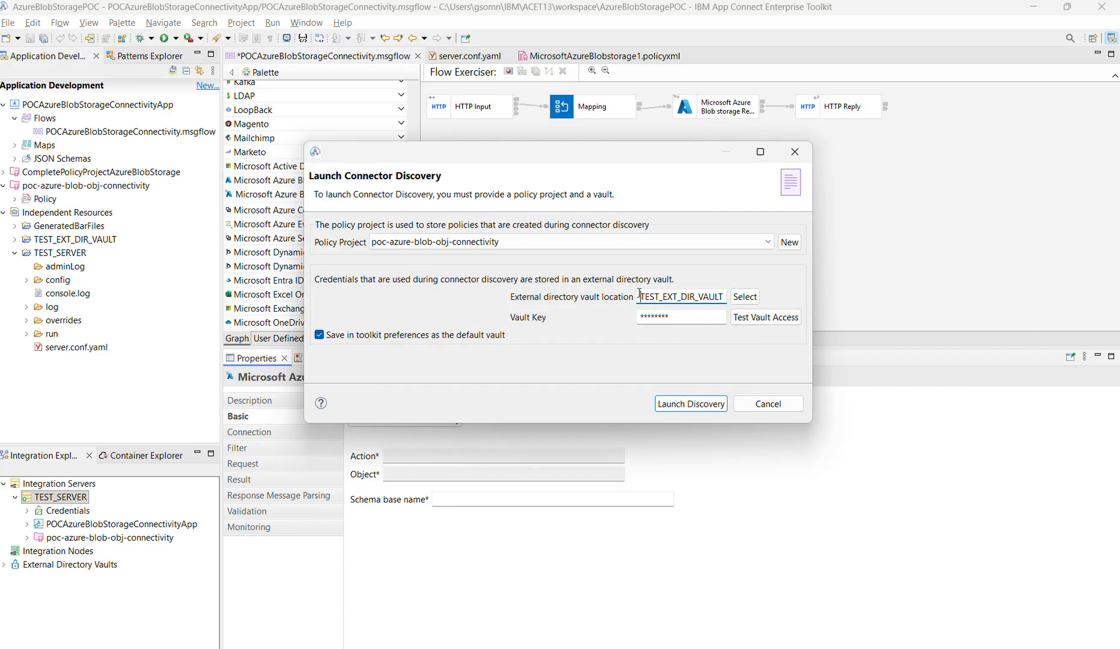
{"action": "left_click", "coordinate": [692, 404]}
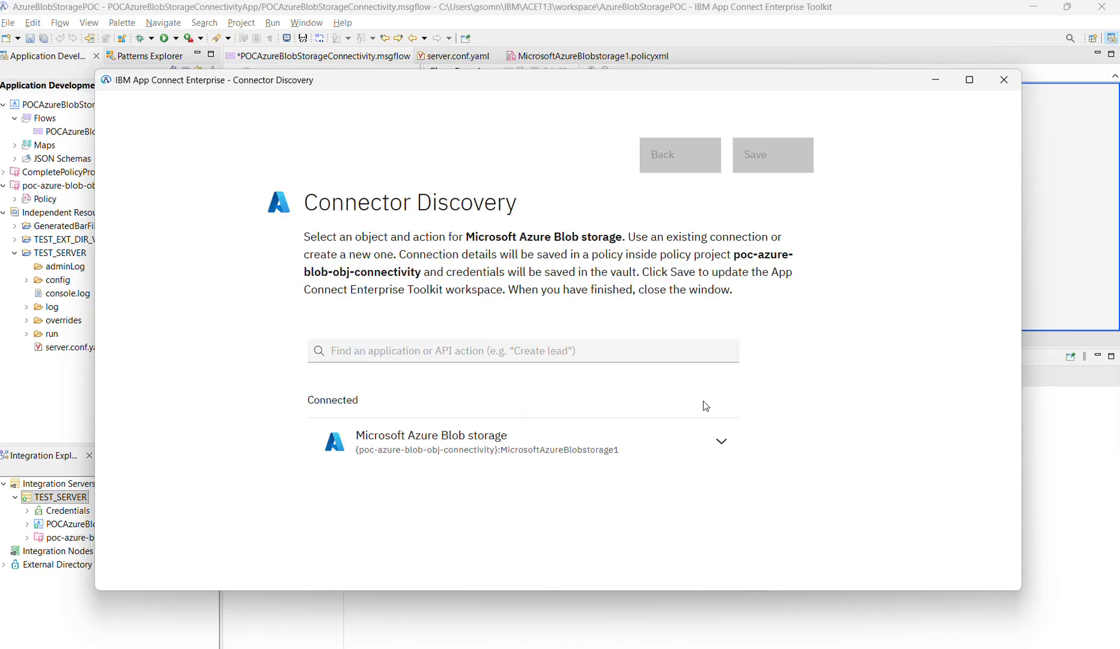
{"action": "left_click", "coordinate": [604, 443]}
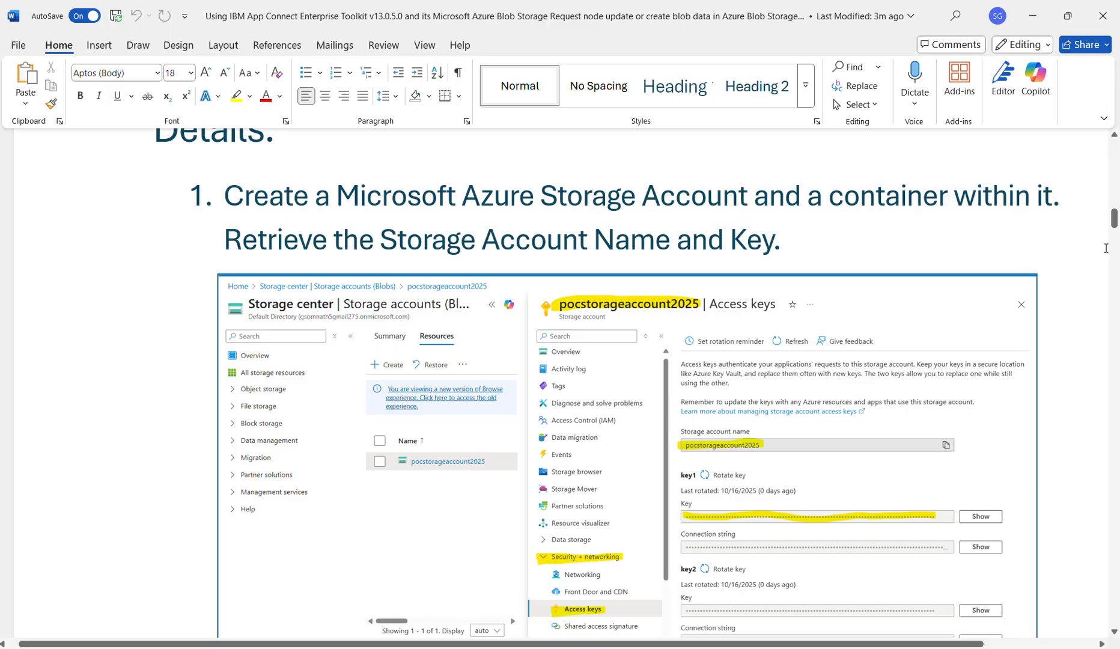
- Examine the authorization types and the API KEY credential fields shown in the Word document
{"action": "left_click_drag", "start_coordinate": [1115, 223], "coordinate": [1113, 343]}
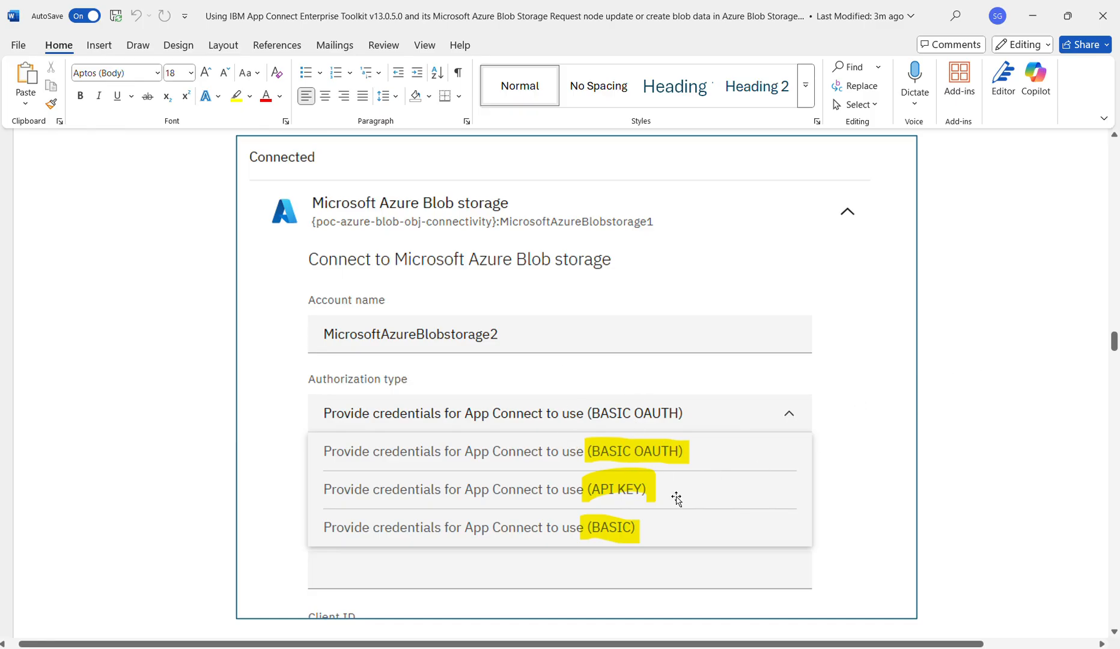
{"action": "left_click_drag", "start_coordinate": [1114, 340], "coordinate": [1115, 360]}
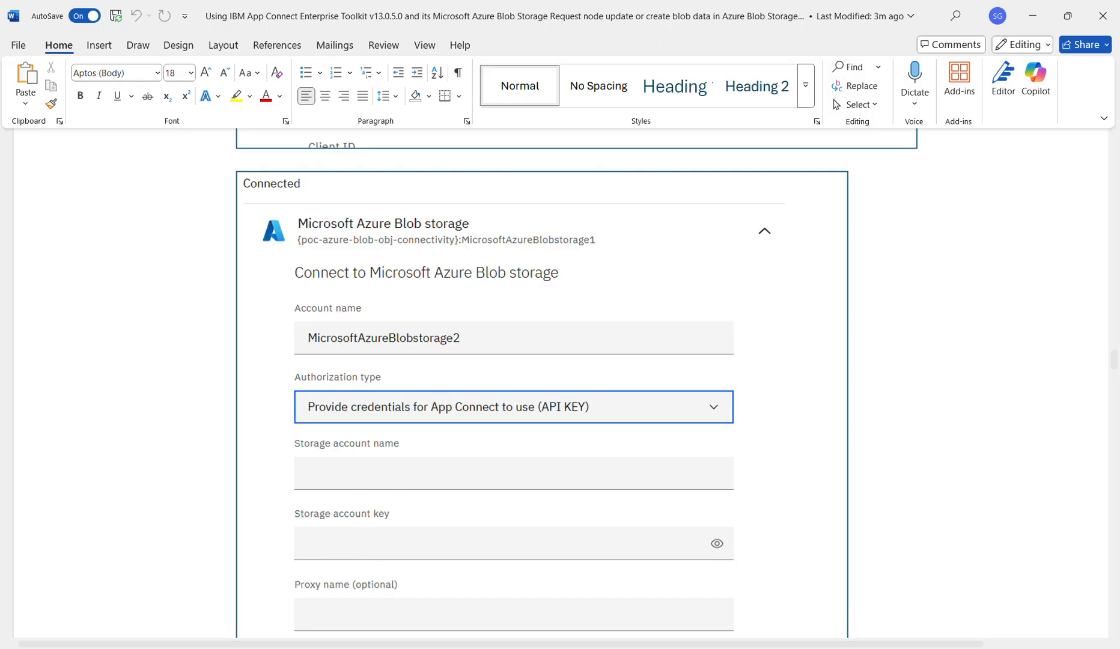
- Return to Connector Discovery and choose the Update or create blob action under Blobs
{"action": "mouse_move", "coordinate": [748, 648]}
{"action": "mouse_move", "coordinate": [847, 648]}
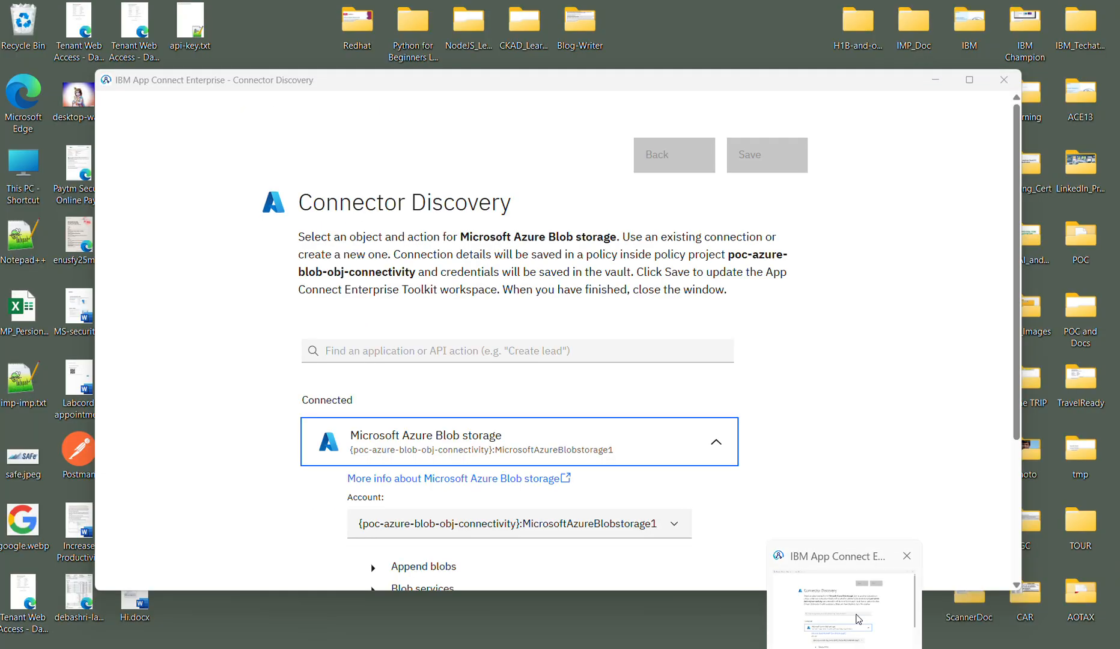
{"action": "left_click", "coordinate": [848, 610]}
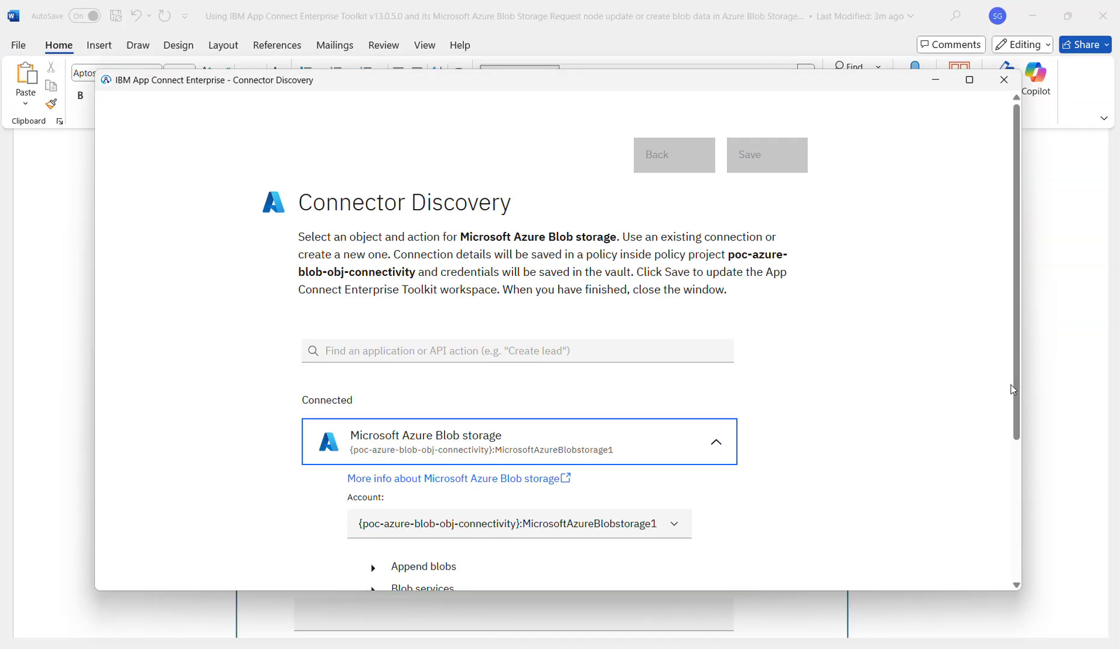
{"action": "scroll", "coordinate": [1010, 389], "scroll_direction": "down", "scroll_amount": 3}
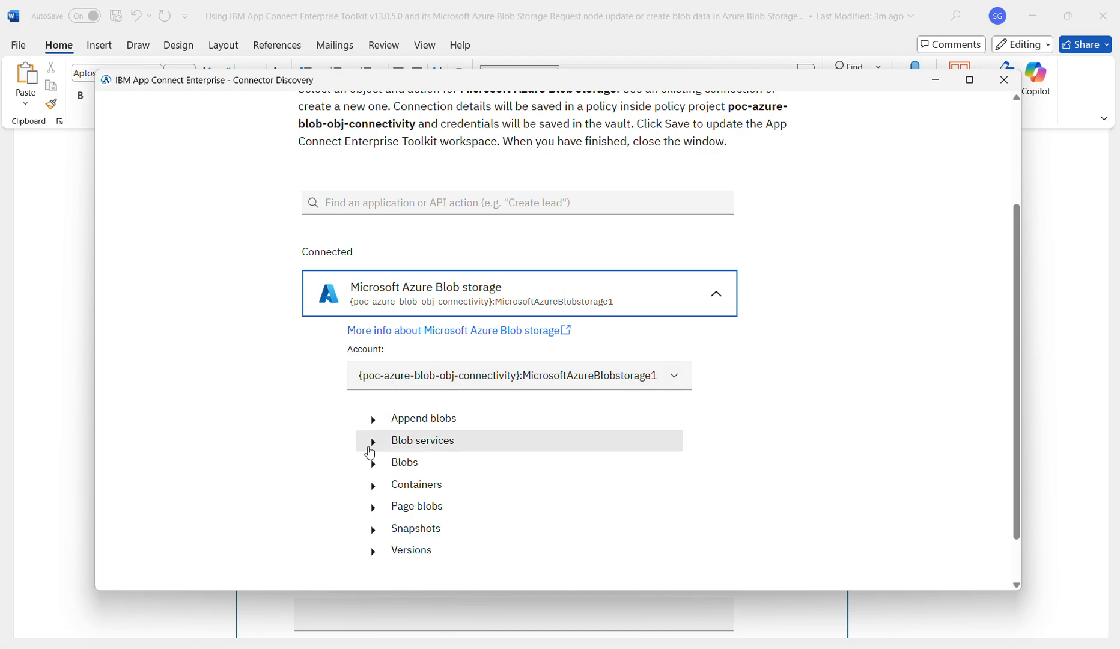
{"action": "left_click", "coordinate": [373, 461]}
{"action": "left_click", "coordinate": [446, 518]}
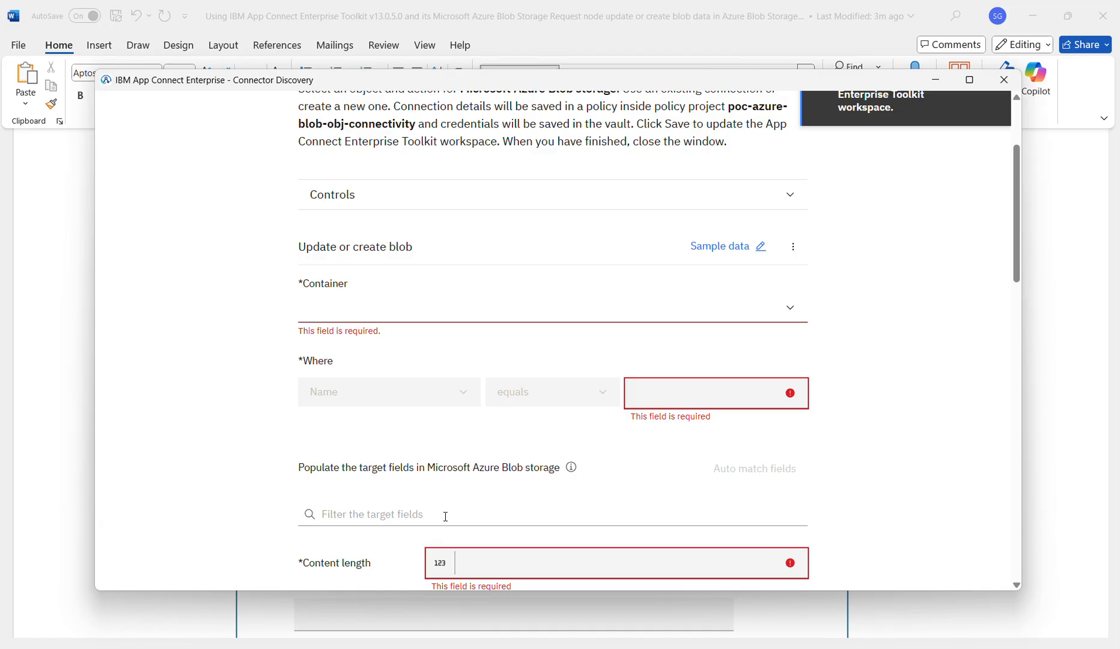
- Set the container to poc-container, the blob name condition to testblob and the content length to 12
{"action": "left_click", "coordinate": [791, 308]}
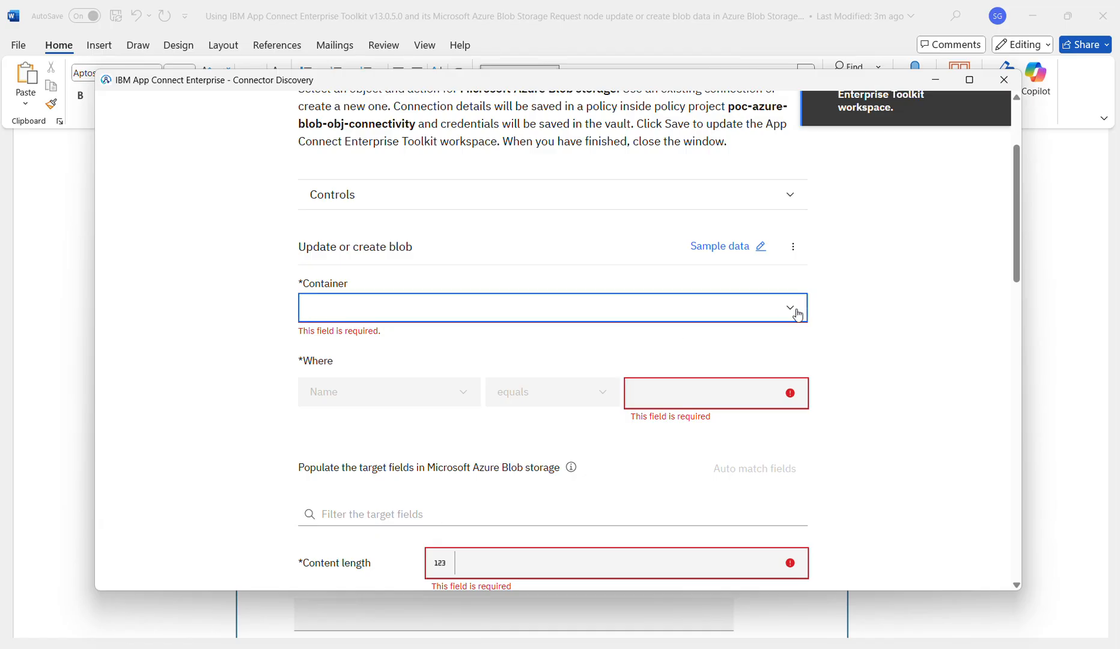
{"action": "left_click", "coordinate": [696, 338]}
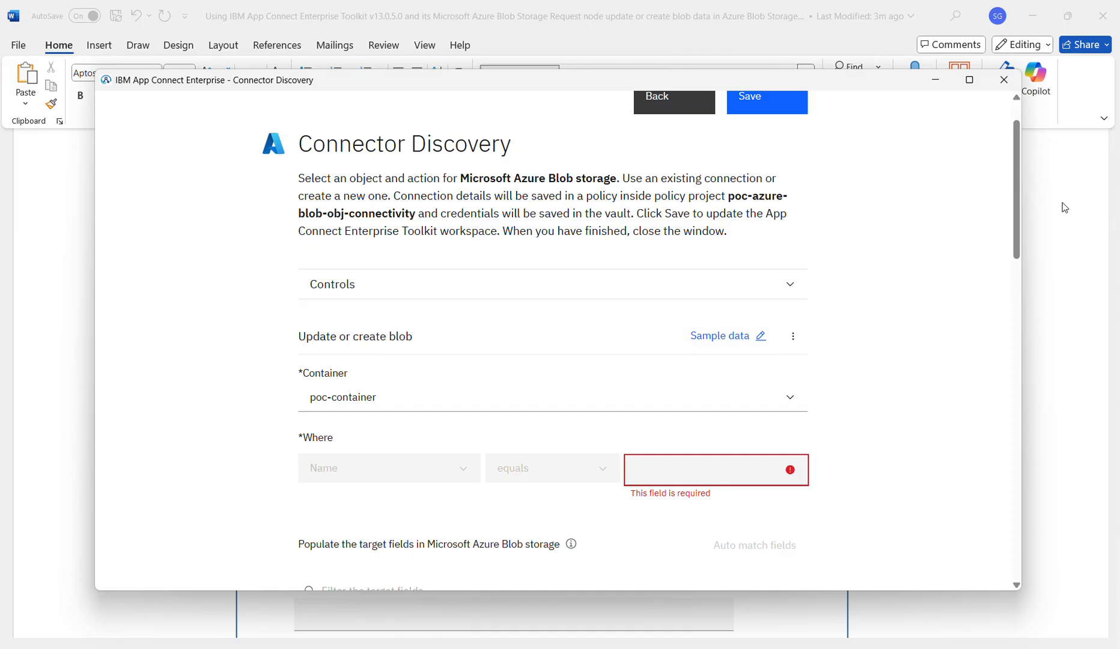
{"action": "left_click_drag", "start_coordinate": [1023, 203], "coordinate": [996, 272]}
{"action": "left_click", "coordinate": [675, 196]}
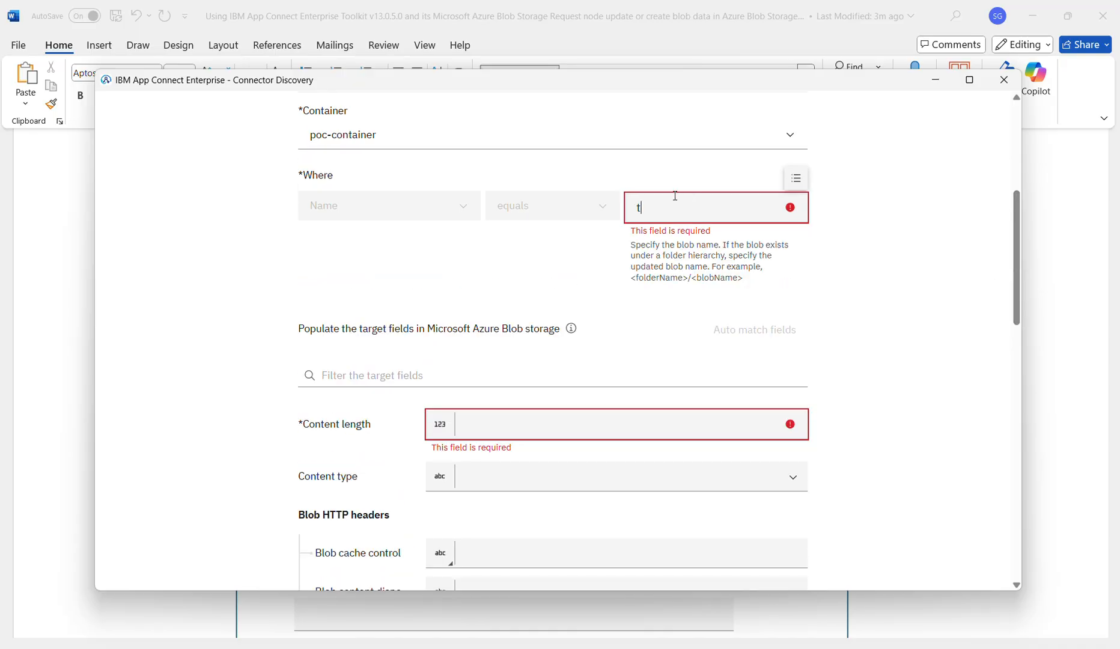
{"action": "type", "text": "testblob"}
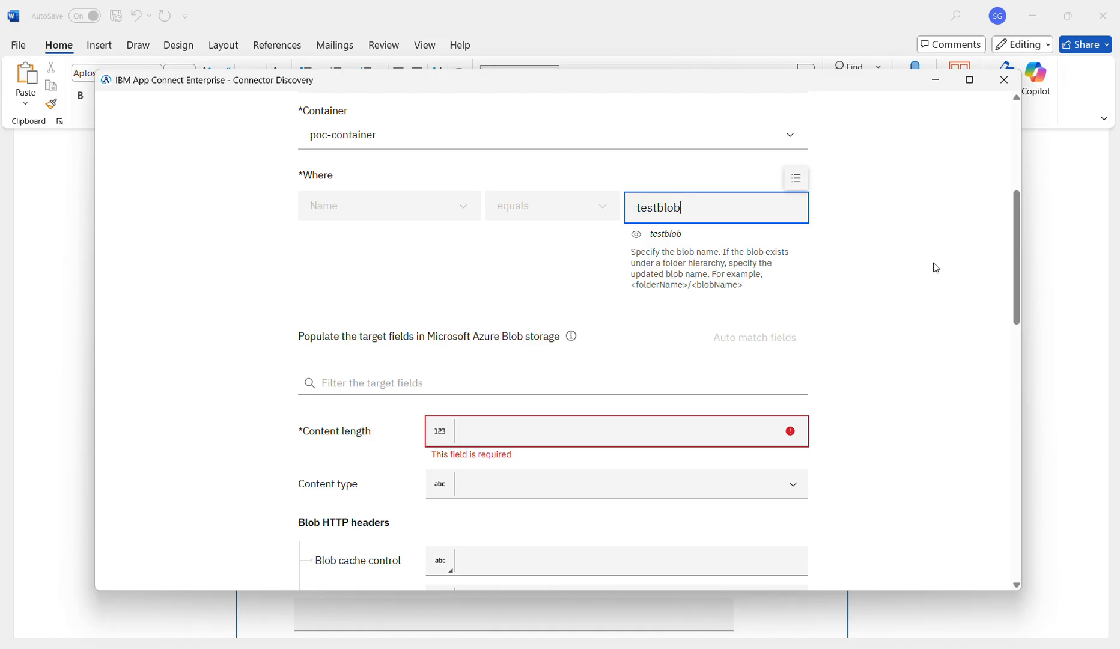
{"action": "scroll", "coordinate": [992, 312], "scroll_direction": "down", "scroll_amount": 2}
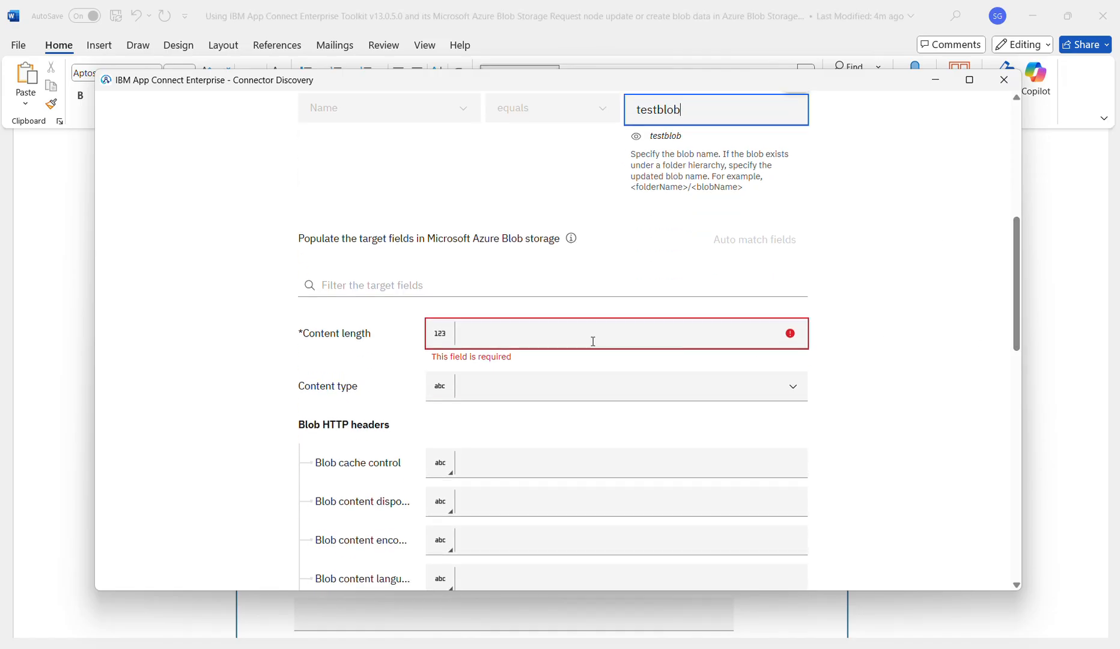
{"action": "left_click", "coordinate": [593, 340]}
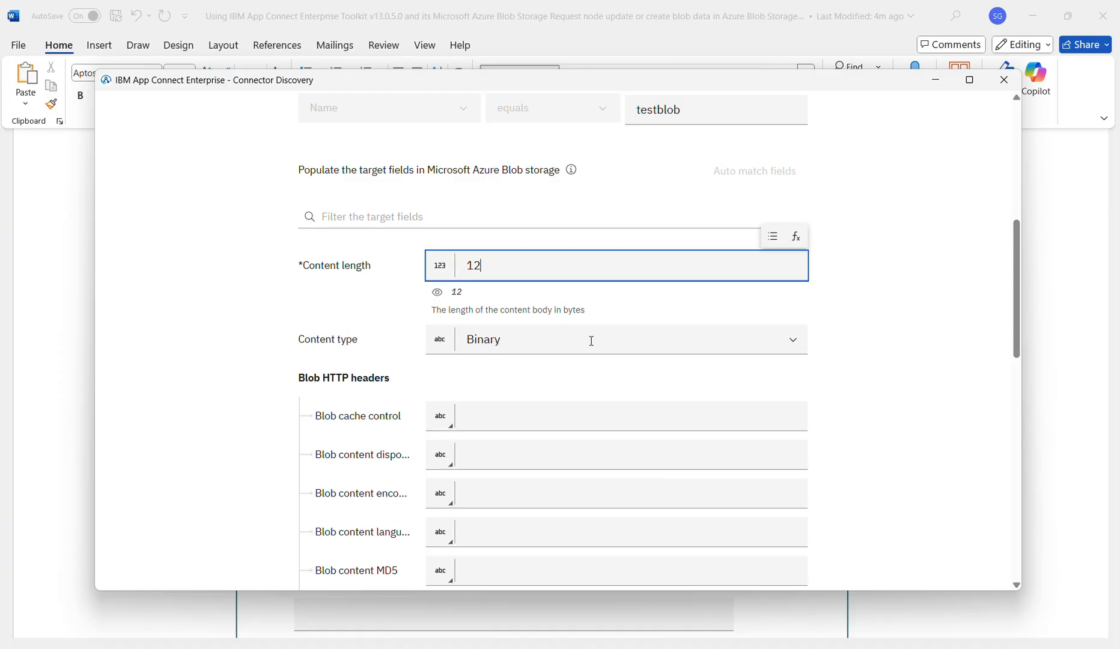
- Close Connector Discovery without saving and delete the unconnected Azure Blob storage Request node from the message flow
{"action": "left_click_drag", "start_coordinate": [1017, 352], "coordinate": [1018, 581]}
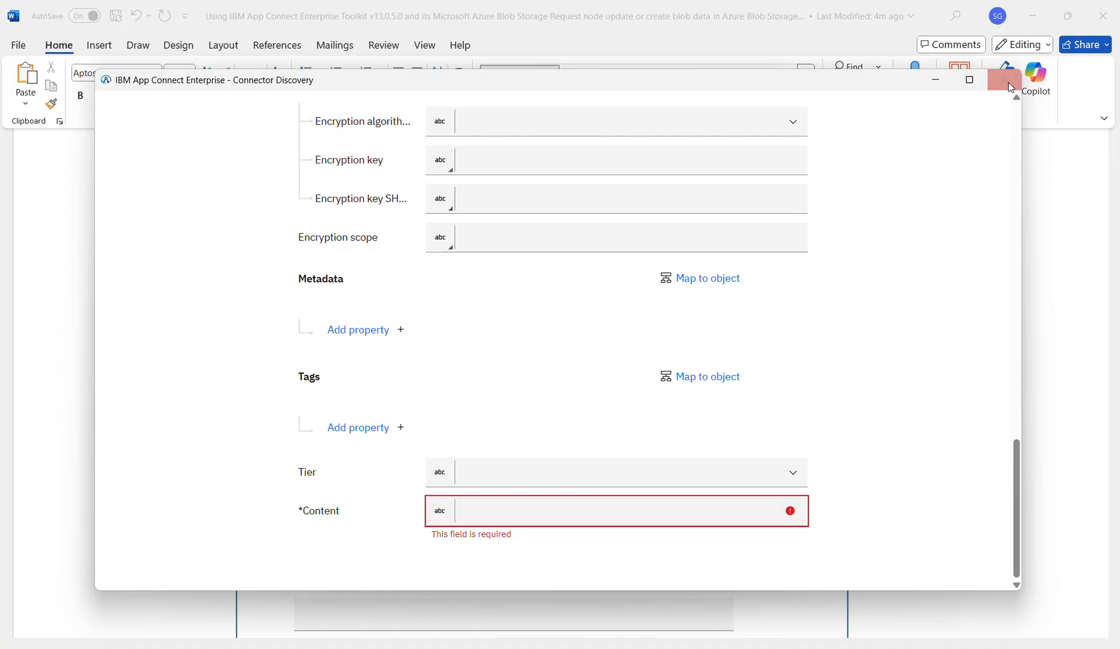
{"action": "left_click", "coordinate": [1007, 78]}
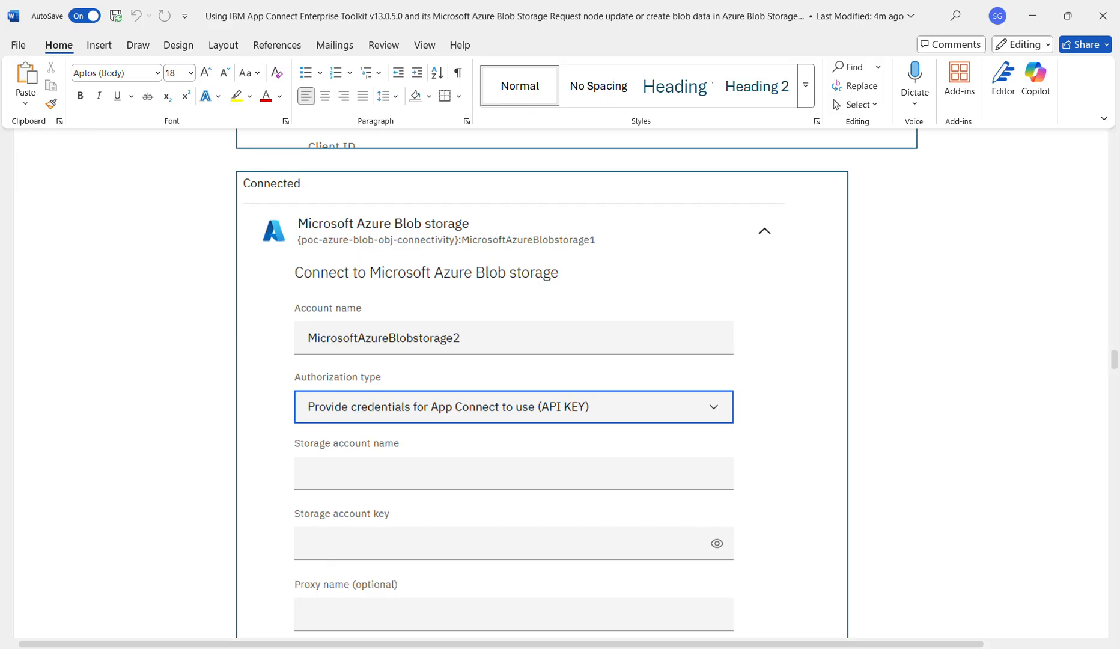
{"action": "left_click", "coordinate": [798, 602]}
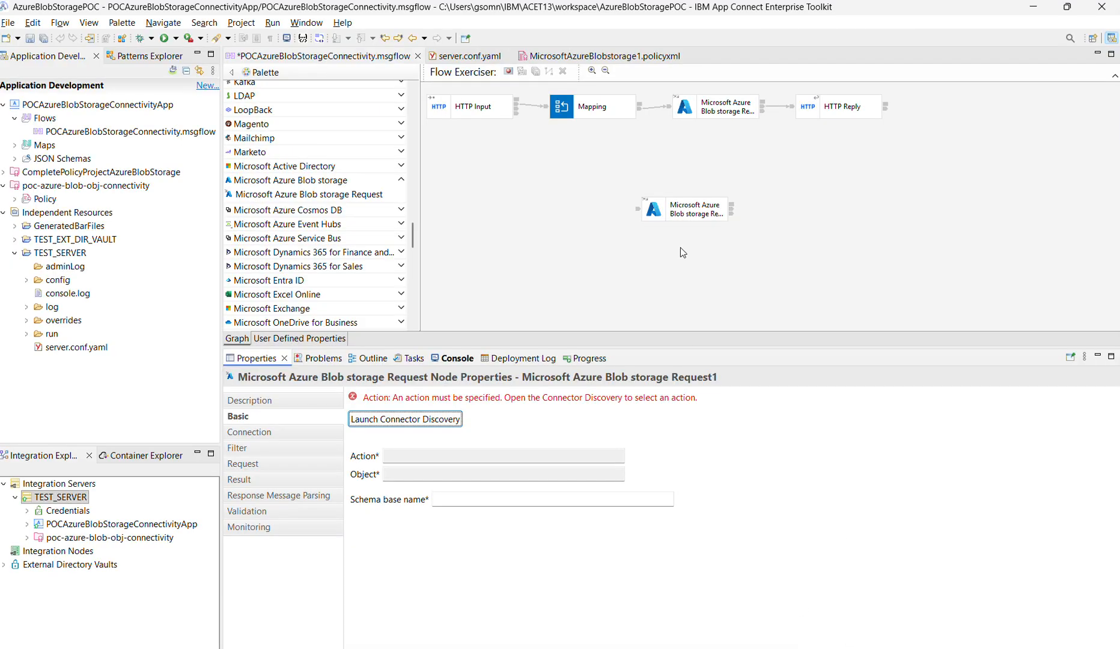
{"action": "left_click", "coordinate": [678, 215]}
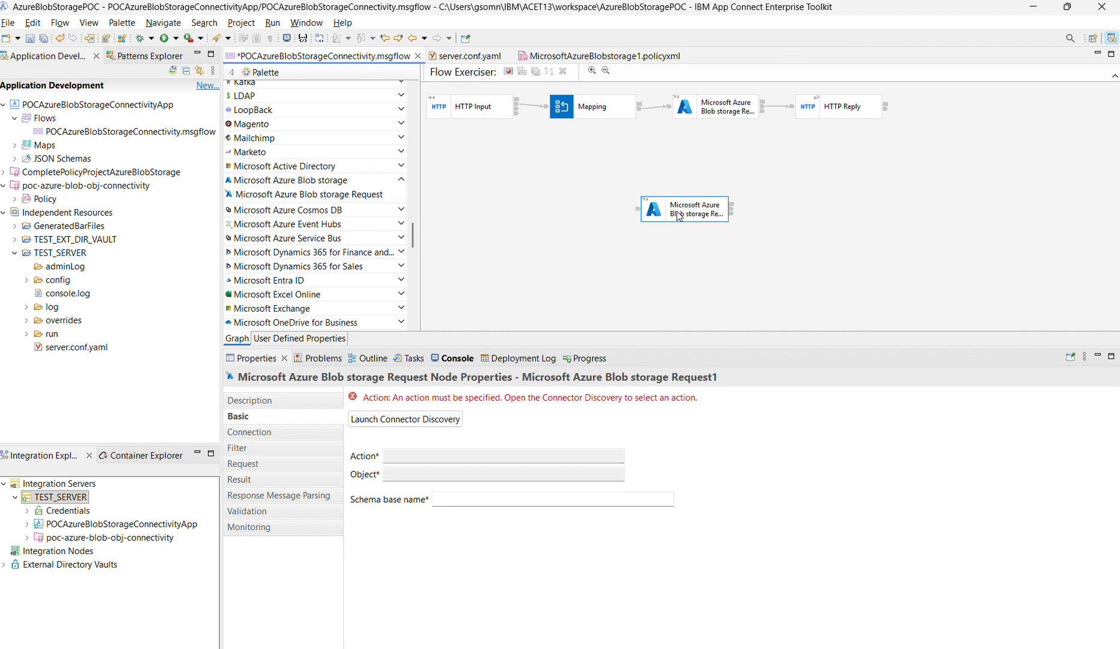
{"action": "key", "text": "Delete"}
- Review the settings of the connected Azure Blob storage Request and HTTP Input nodes, and the body, contentLength and contentType assignments in the mapping
{"action": "left_click", "coordinate": [724, 111]}
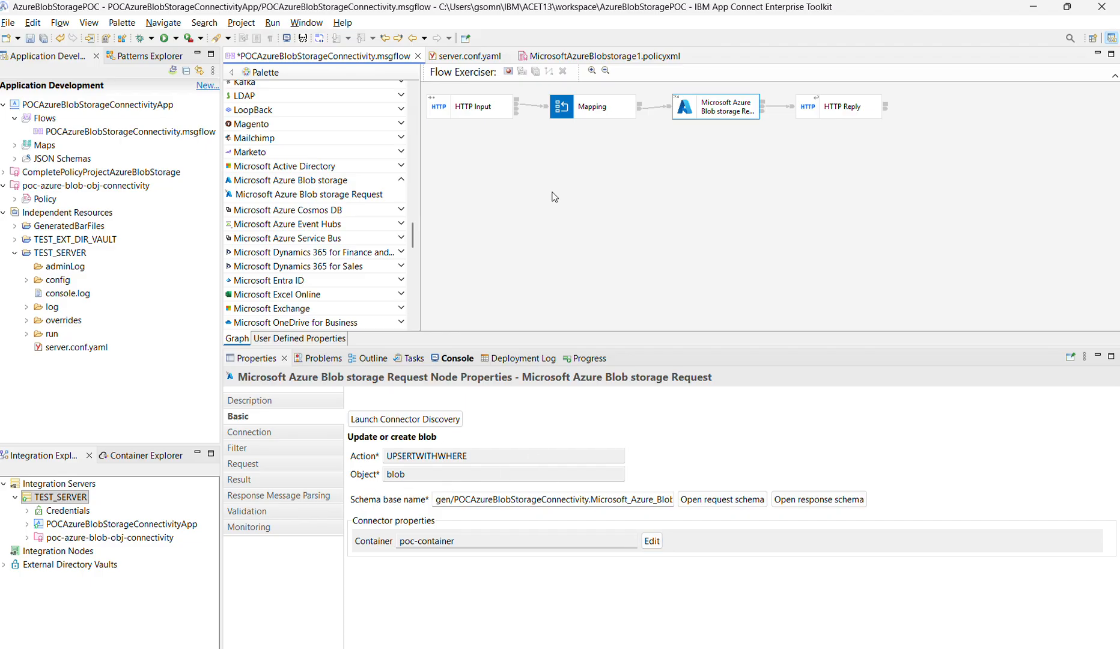
{"action": "double_click", "coordinate": [589, 108]}
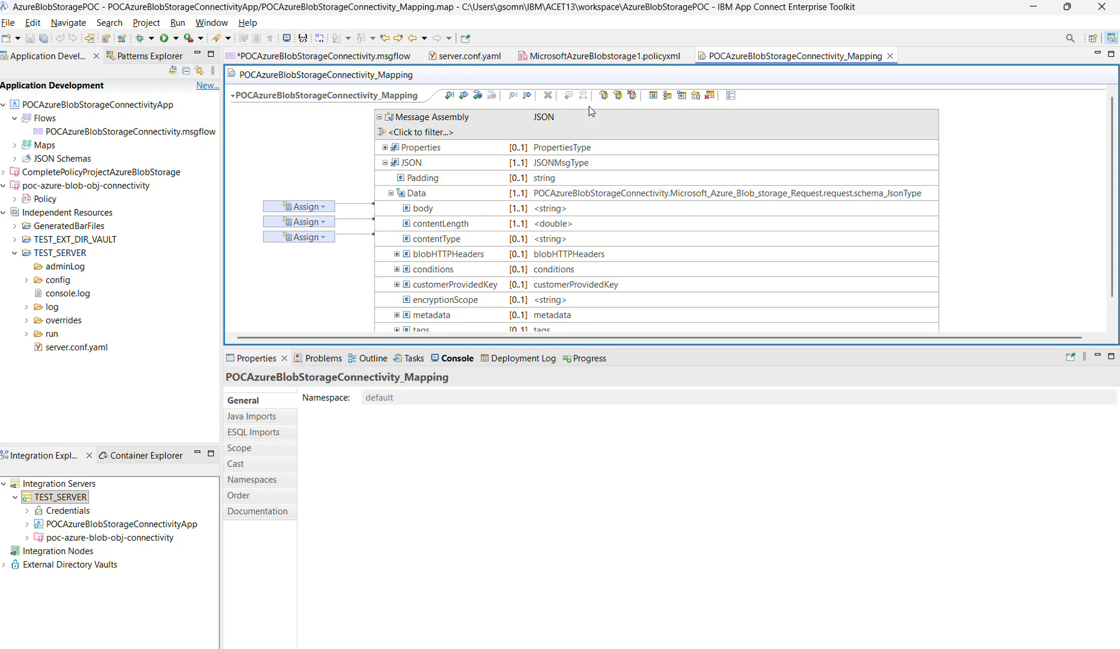
{"action": "left_click", "coordinate": [276, 207]}
{"action": "left_click", "coordinate": [274, 224]}
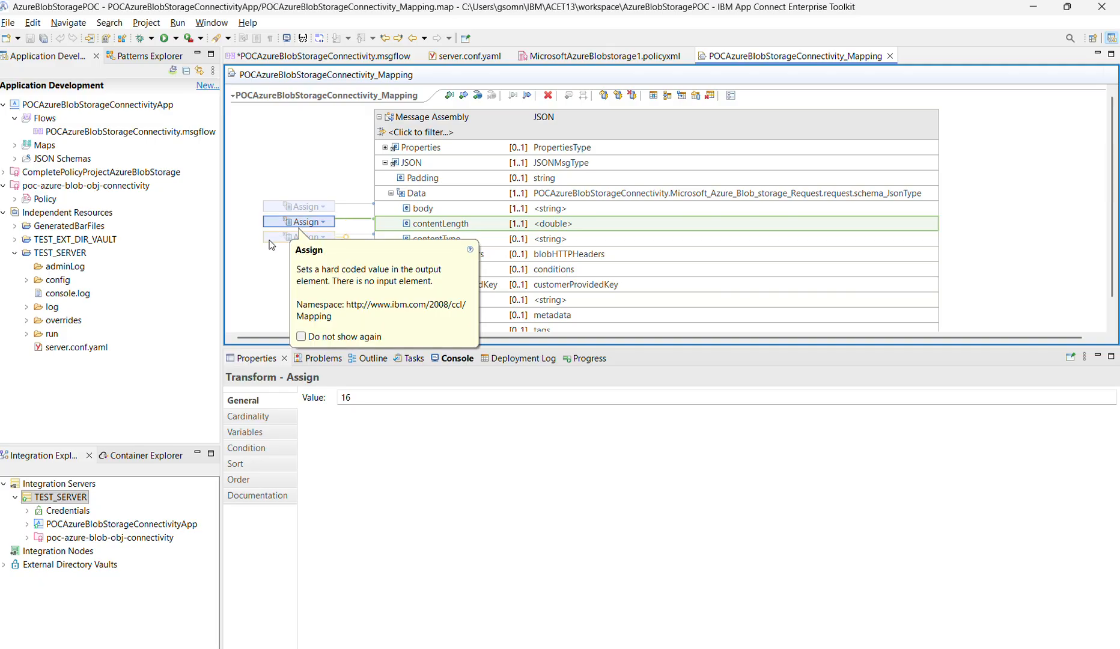
{"action": "left_click", "coordinate": [269, 239]}
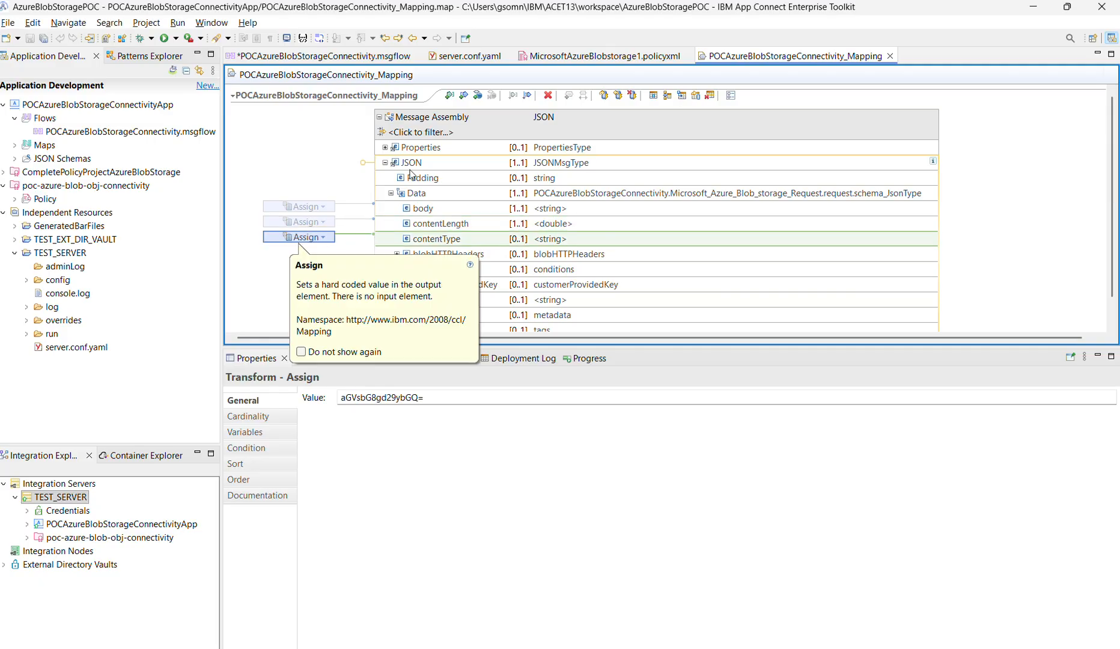
{"action": "left_click", "coordinate": [891, 56]}
{"action": "left_click", "coordinate": [469, 106]}
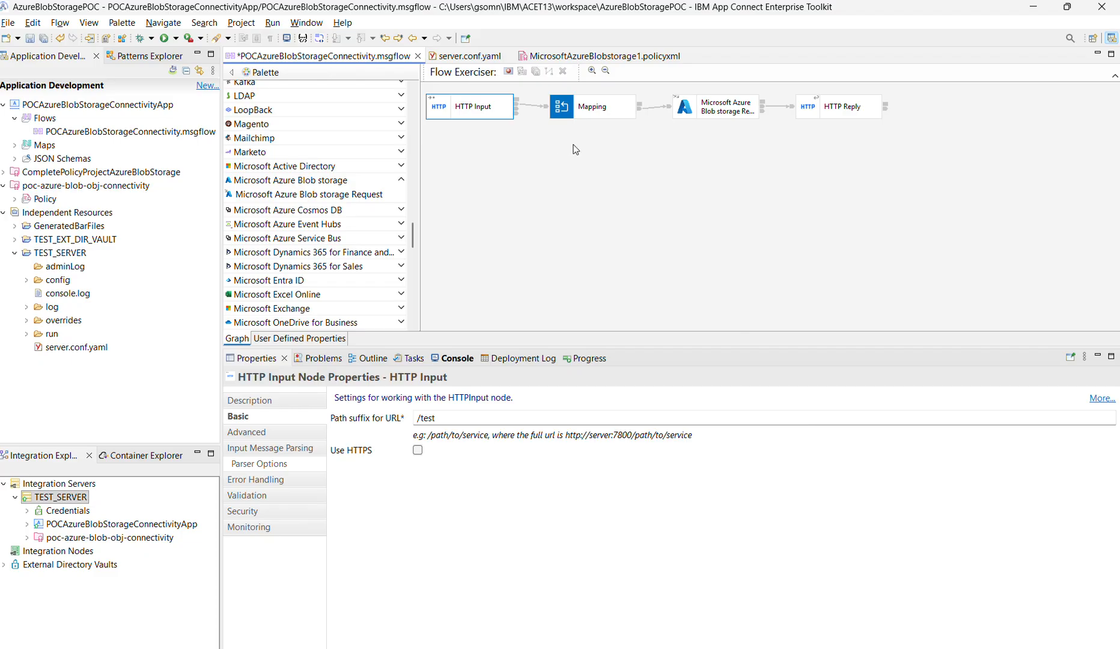
- Expand the TEST_EXT_DIR_VAULT and CompletePolicyProjectAzureBlobStorage projects and highlight the ExternalDirectoryVault directory path in TEST_SERVER's server.conf.yaml
{"action": "left_click", "coordinate": [53, 242]}
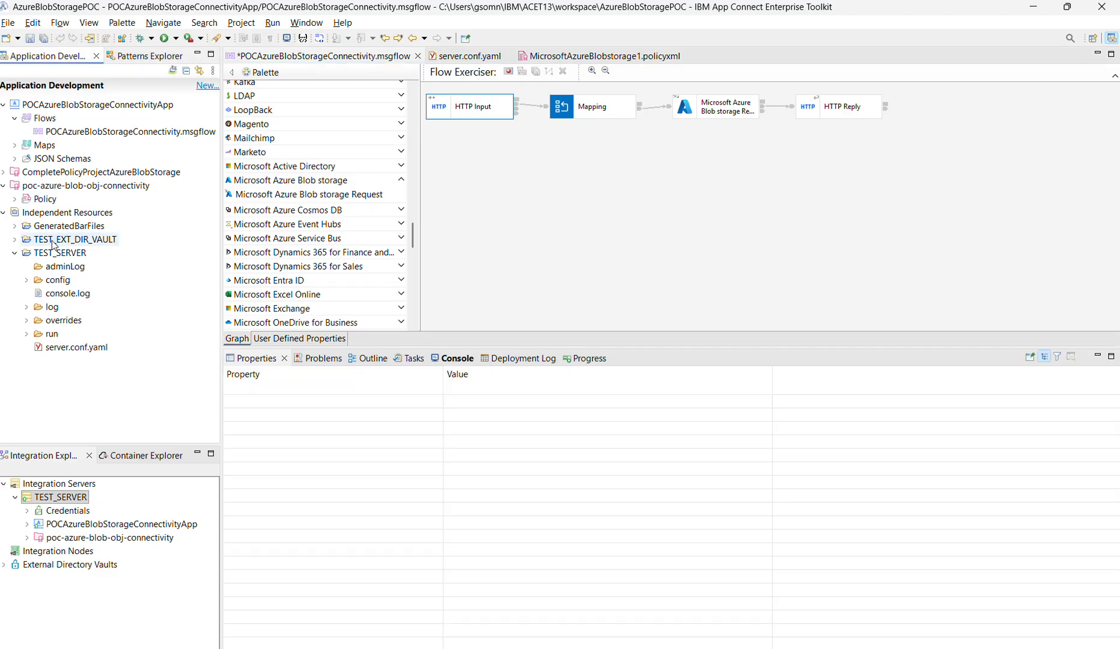
{"action": "double_click", "coordinate": [26, 240]}
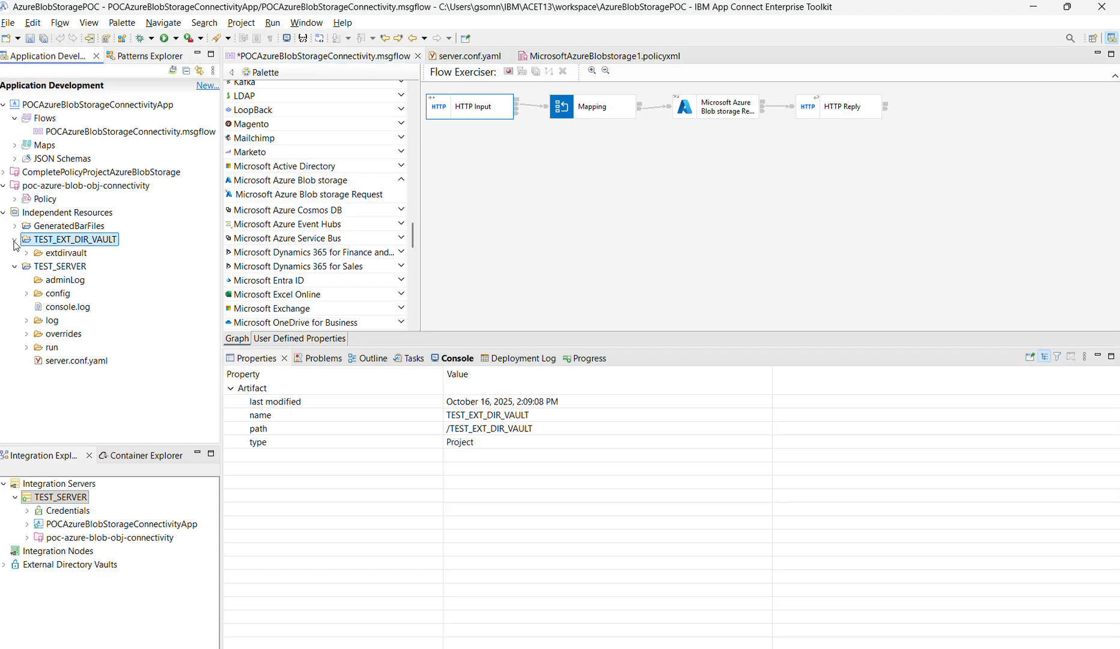
{"action": "left_click", "coordinate": [63, 173]}
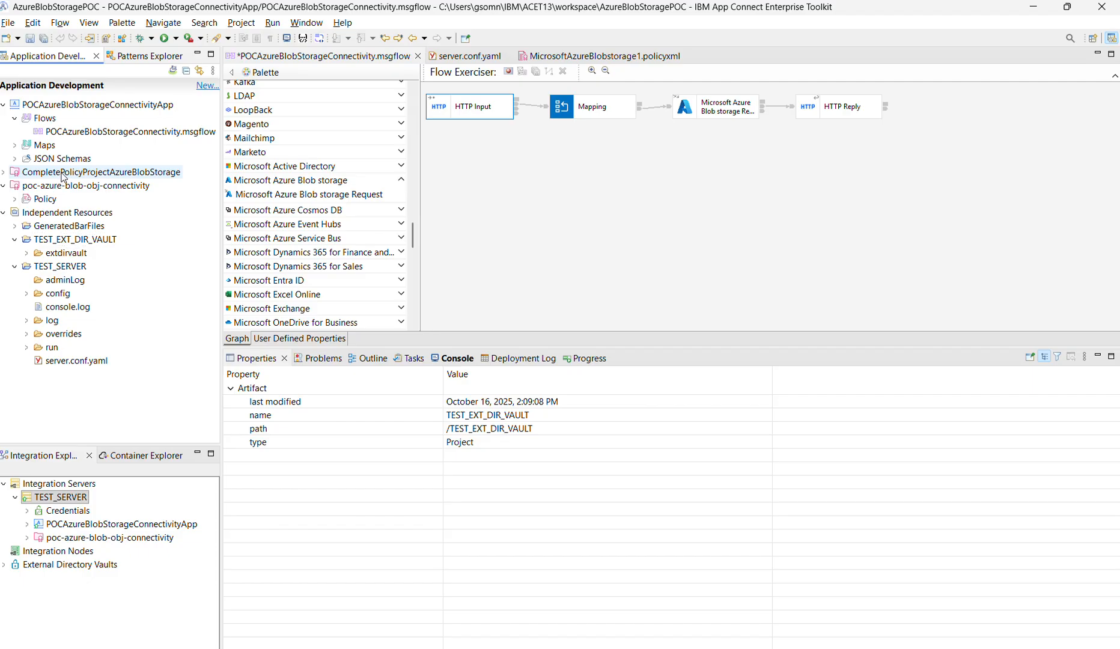
{"action": "left_click", "coordinate": [3, 172]}
{"action": "left_click", "coordinate": [14, 185]}
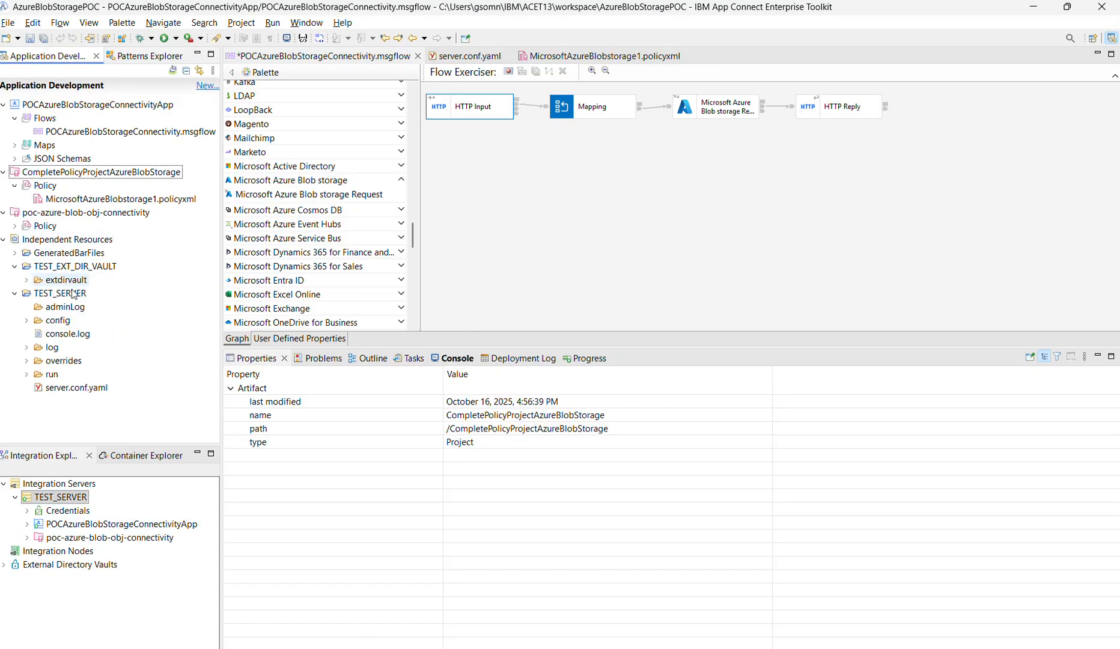
{"action": "double_click", "coordinate": [76, 387]}
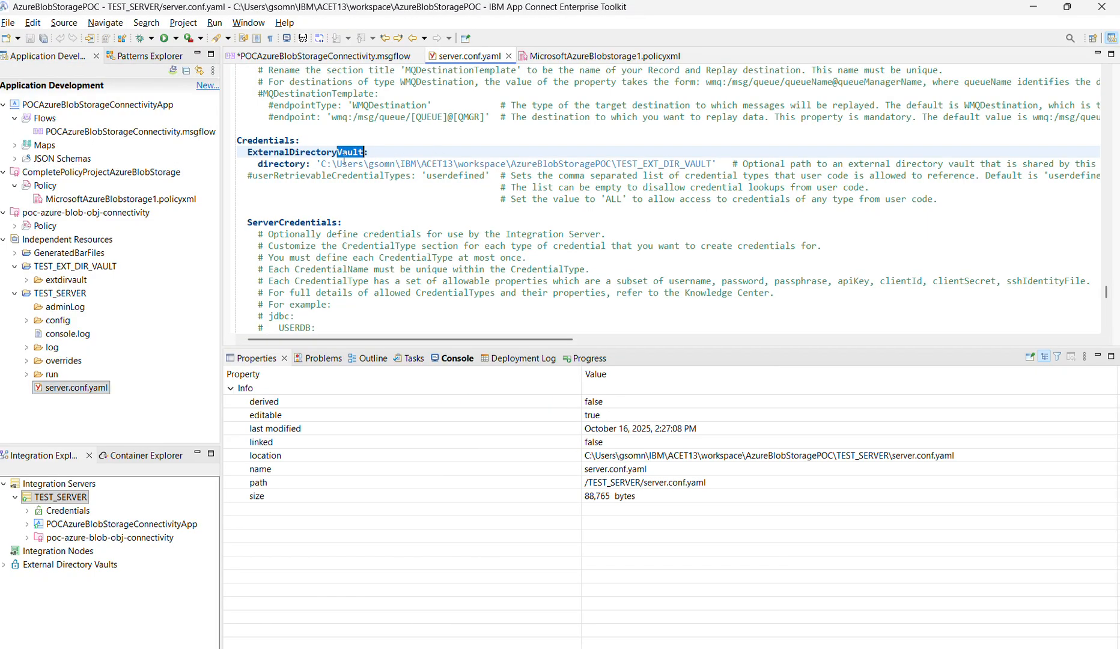
{"action": "left_click_drag", "start_coordinate": [323, 164], "coordinate": [718, 162]}
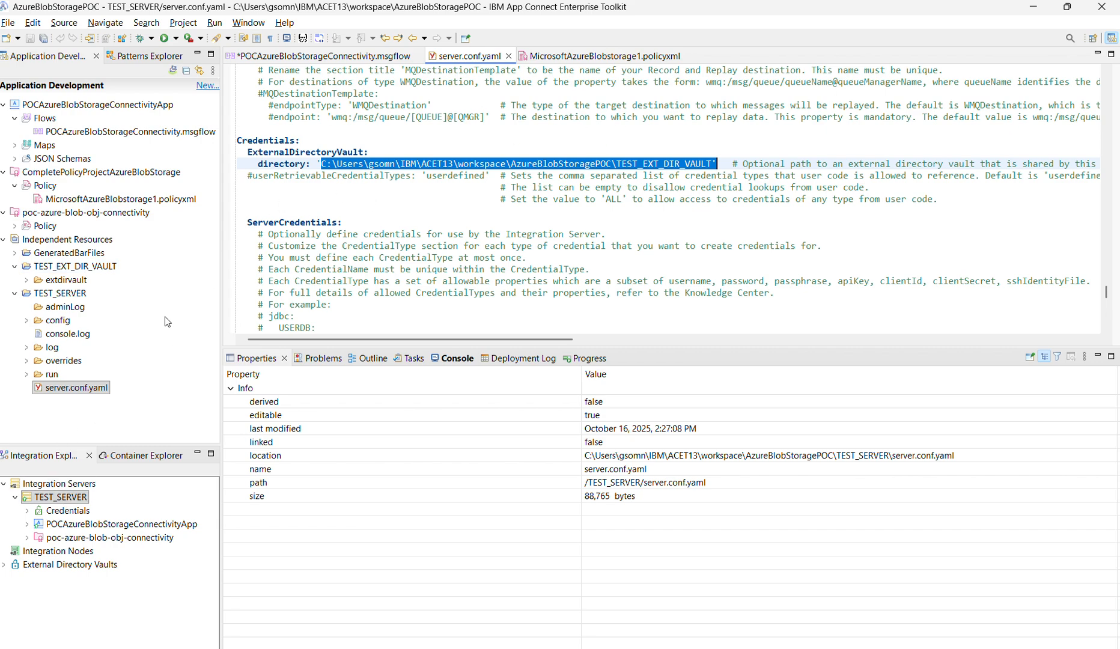
- Open the web user interface of the TEST_SERVER integration server and maximize its browser window
{"action": "right_click", "coordinate": [60, 493]}
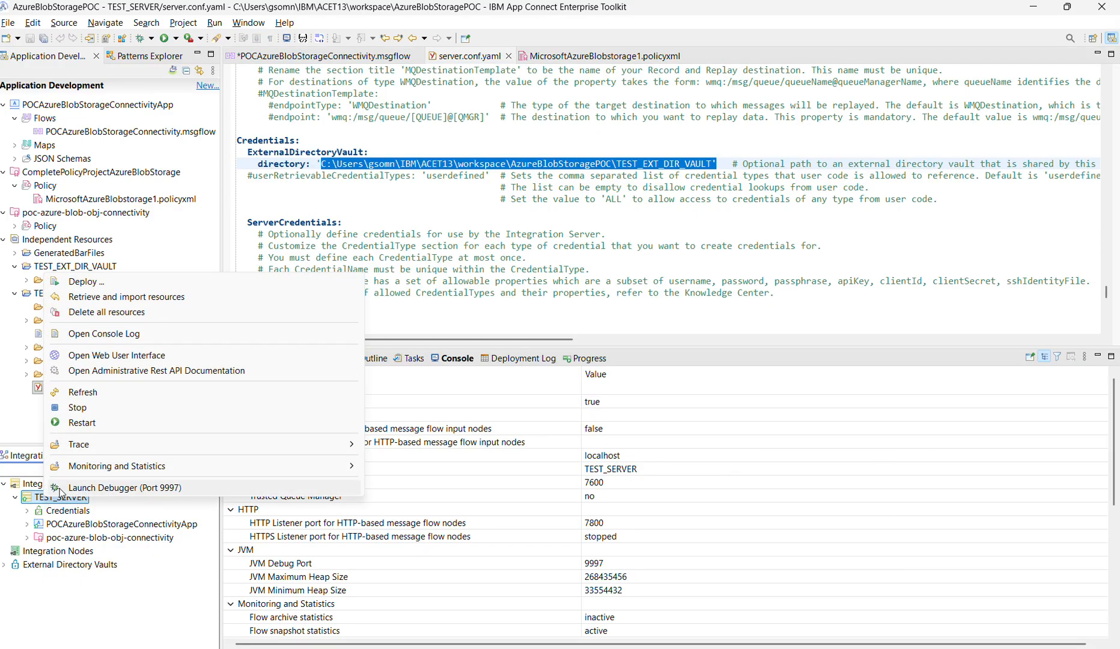
{"action": "left_click", "coordinate": [111, 356]}
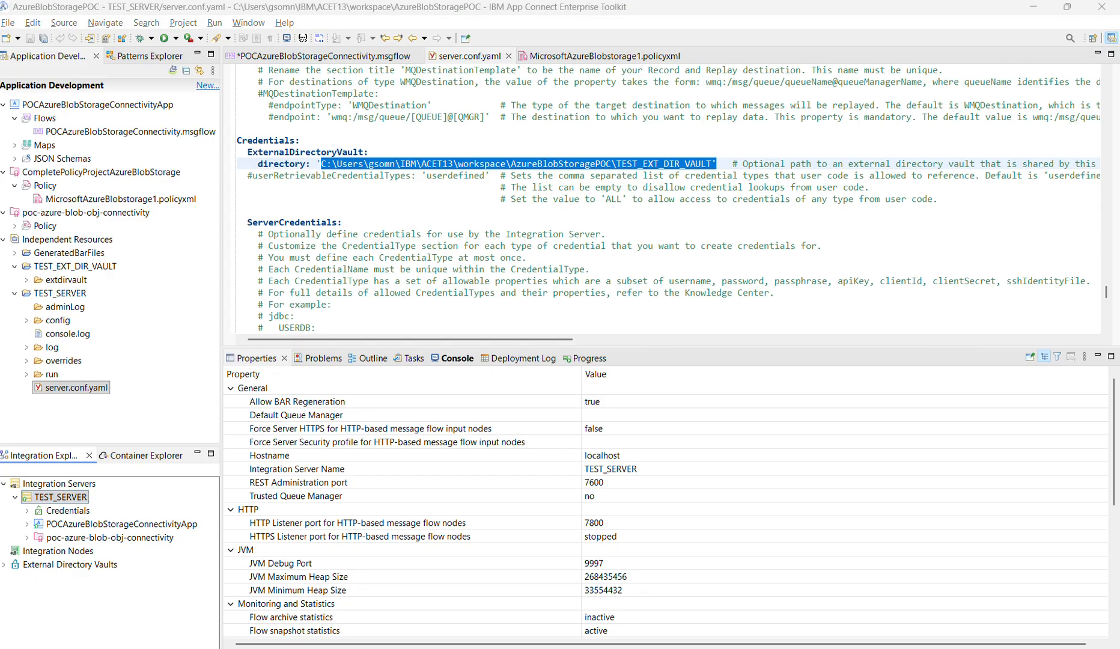
{"action": "left_click_drag", "start_coordinate": [793, 0], "coordinate": [545, 110]}
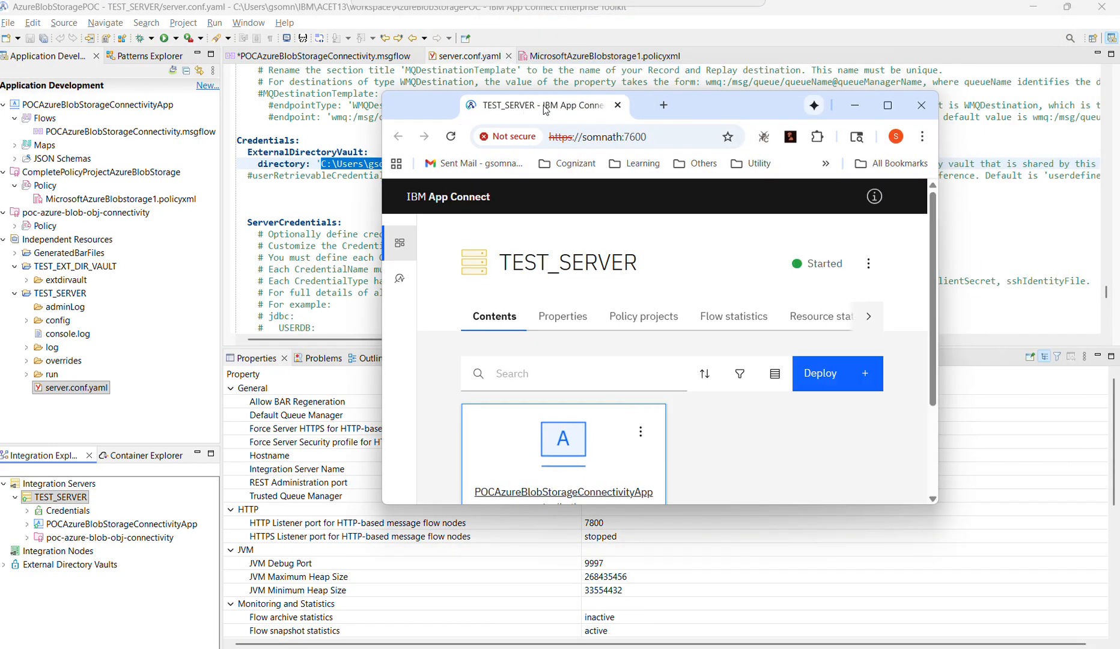
{"action": "left_click", "coordinate": [887, 106]}
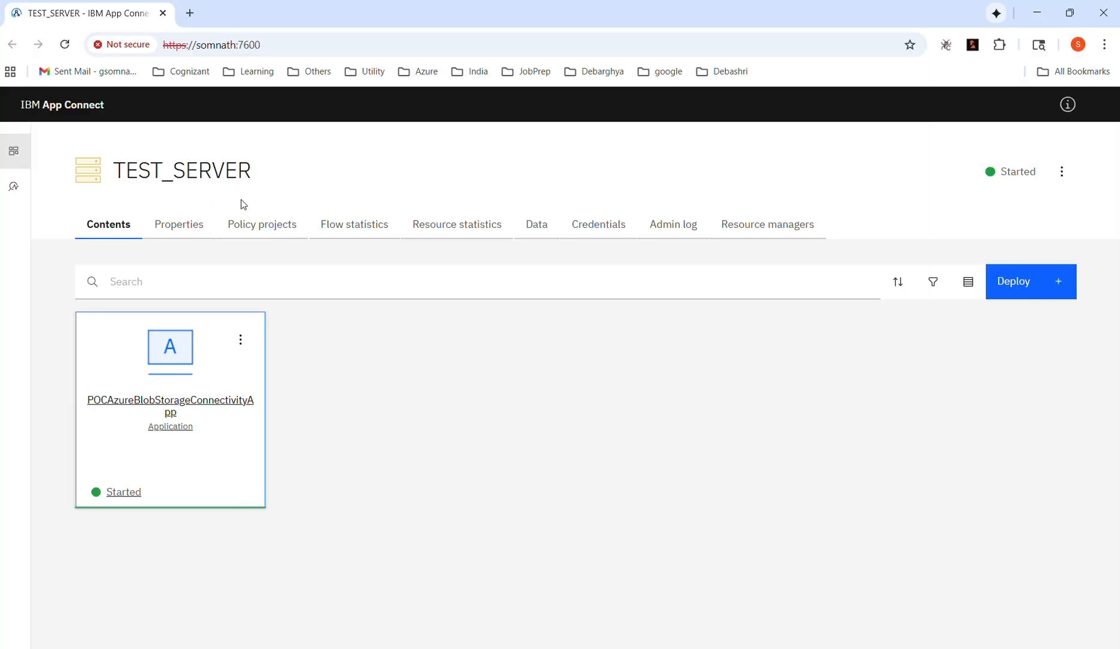
- Open the POCAzureBlobStorageConnectivity message flow inside POCAzureBlobStorageConnectivityApp and select the endpoint location of its HTTP Input node for copying
{"action": "left_click", "coordinate": [212, 388]}
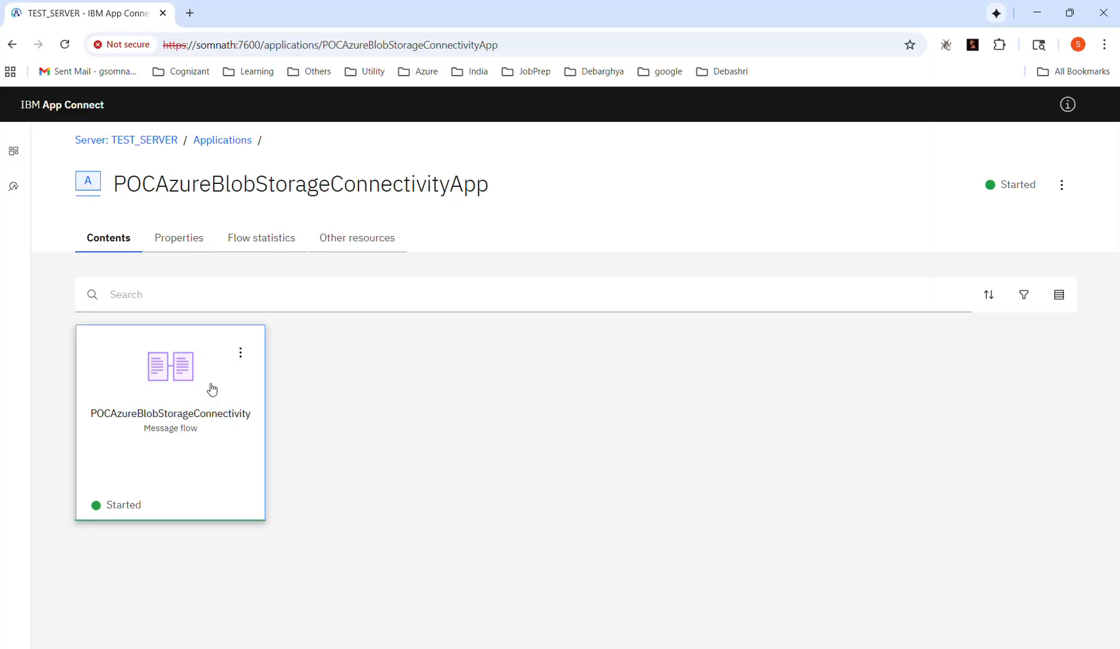
{"action": "left_click", "coordinate": [160, 427]}
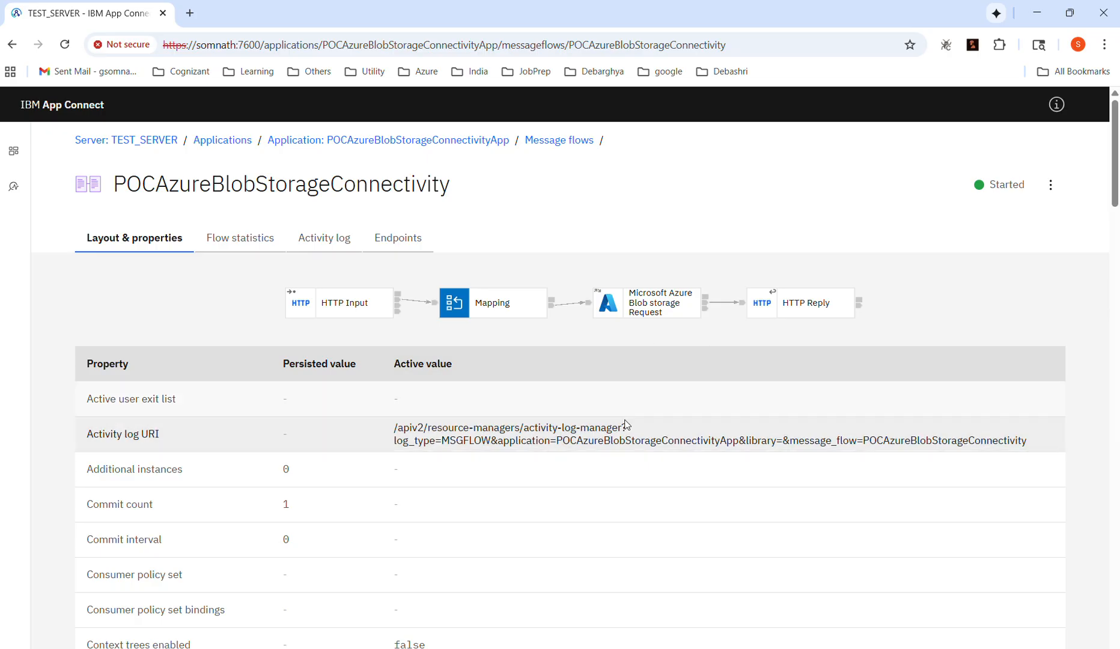
{"action": "left_click", "coordinate": [394, 256]}
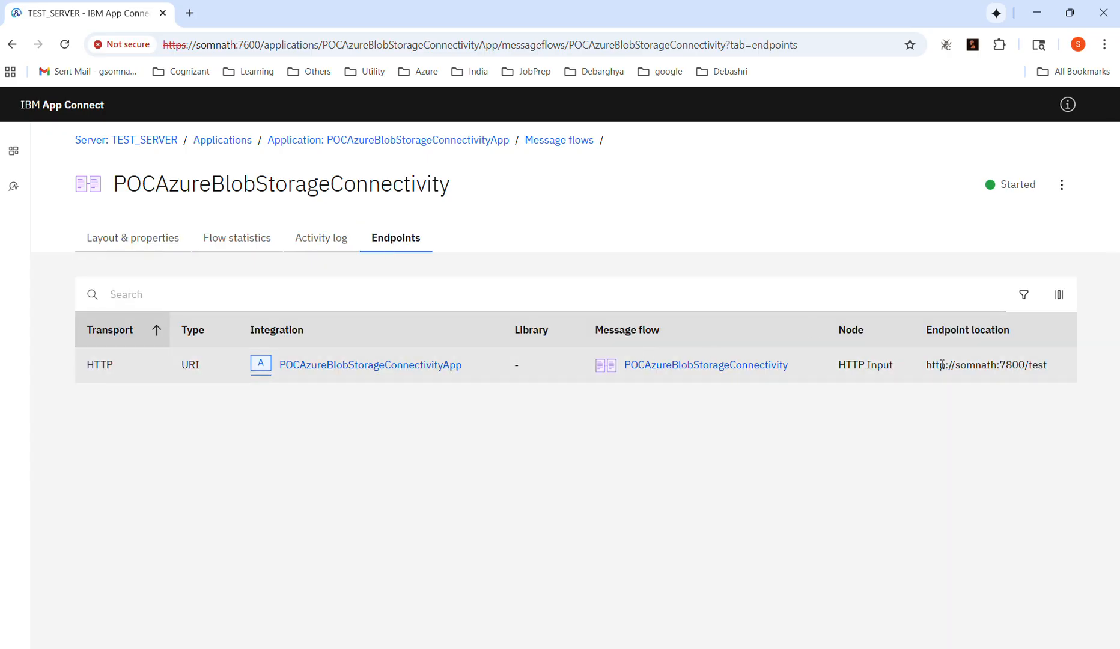
{"action": "mouse_move", "coordinate": [926, 366]}
{"action": "left_mouse_down"}
{"action": "mouse_move", "coordinate": [1055, 363]}
{"action": "mouse_move", "coordinate": [934, 367]}
{"action": "left_mouse_up"}
{"action": "left_click", "coordinate": [1055, 363]}
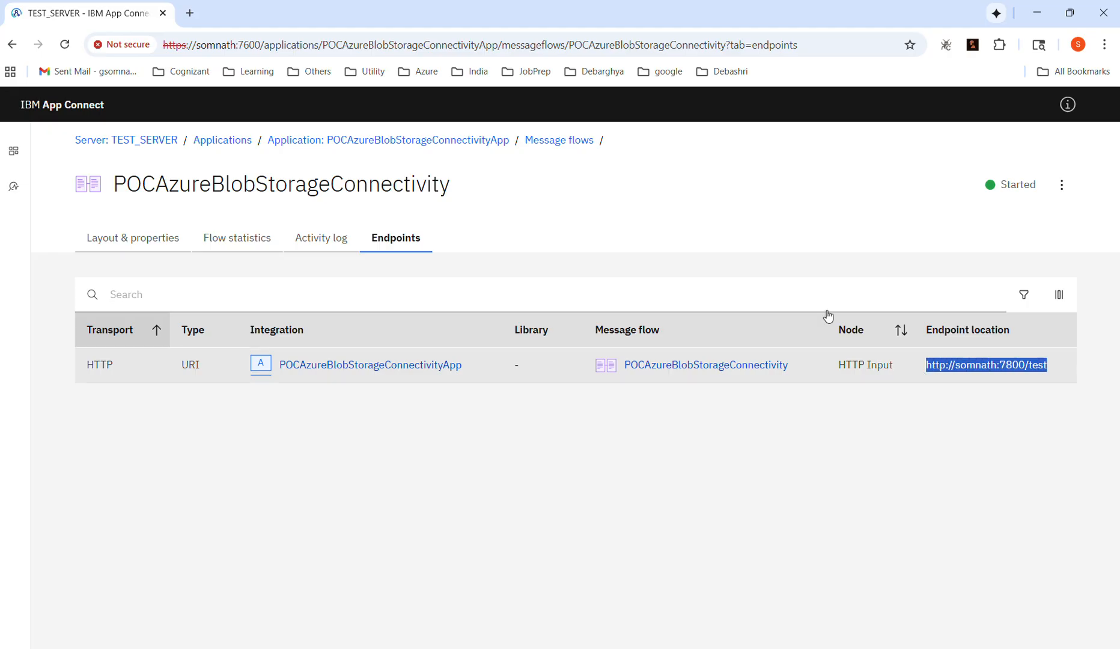
- Call the flow's /test endpoint on port 7800 in a new browser tab and check the blobs in the Azure portal's poc-container
{"action": "left_click", "coordinate": [189, 17]}
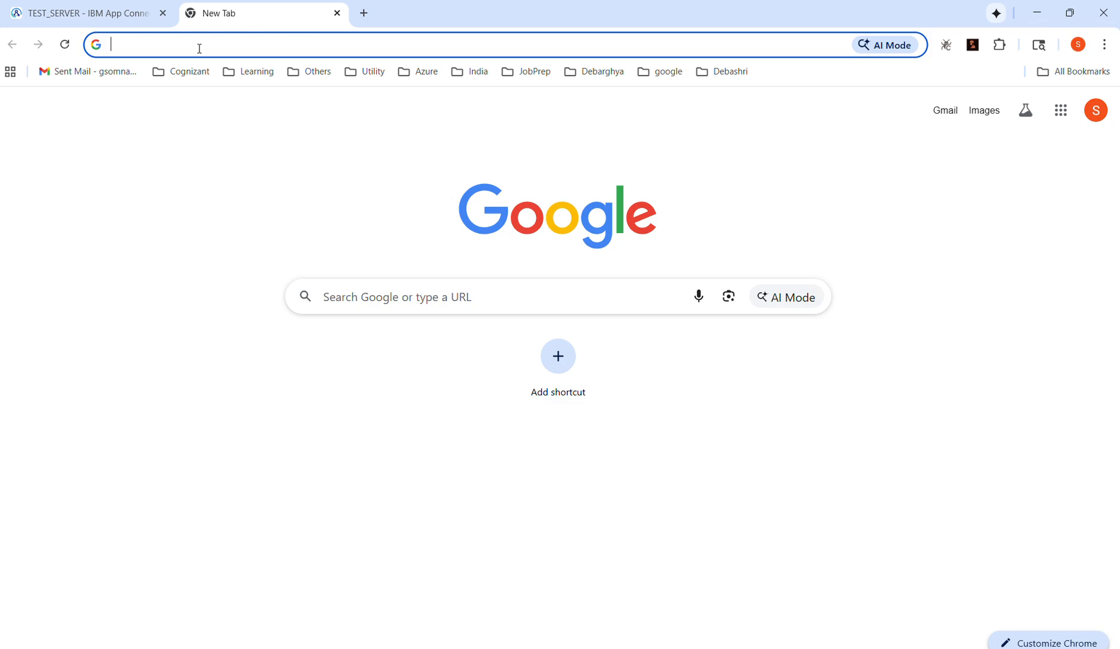
{"action": "type", "text": "http://somnath:7800/test"}
{"action": "key", "text": "Return"}
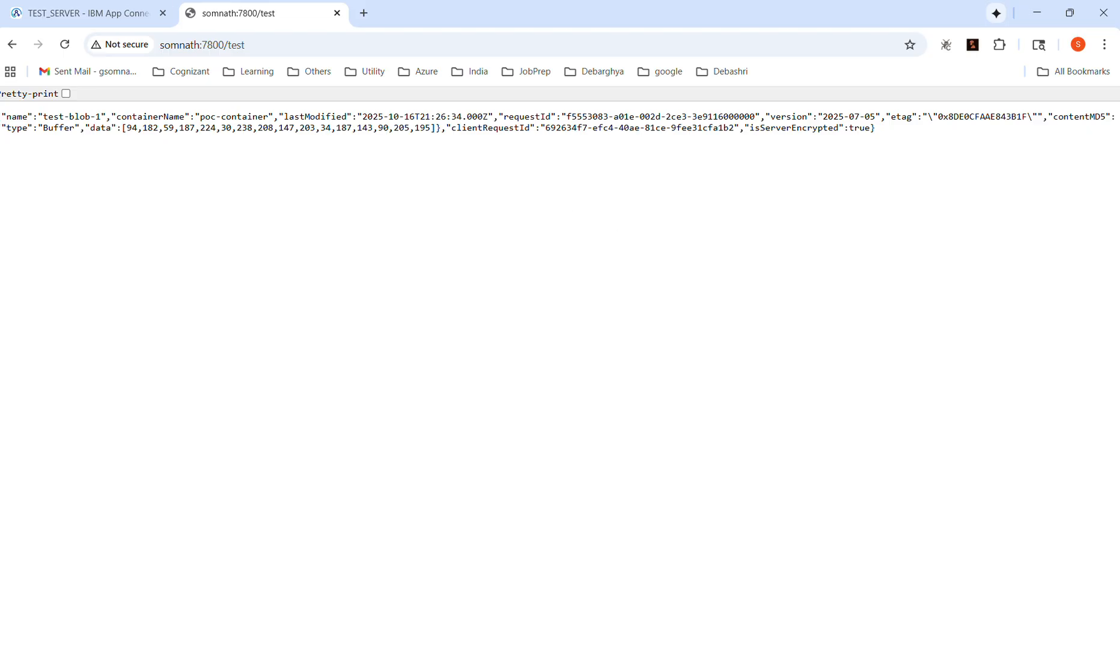
{"action": "key", "text": "alt+Tab"}
{"action": "left_click_drag", "start_coordinate": [763, 0], "coordinate": [679, 0]}
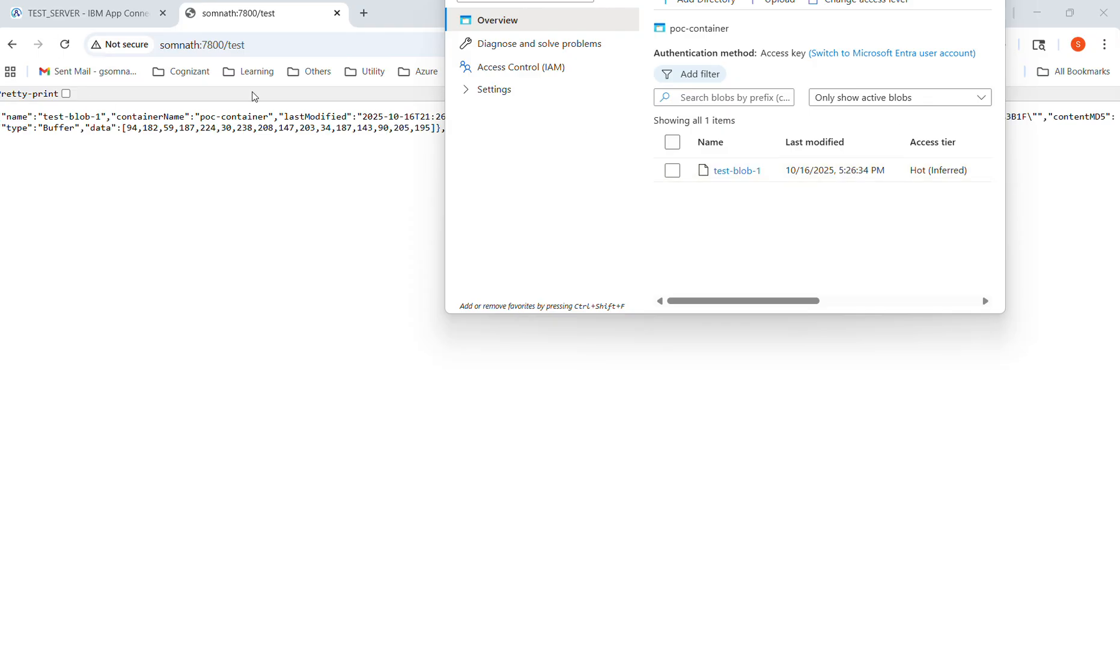
- Resend the request to the /test endpoint and refresh poc-container in the Azure portal to check the last modified time of test-blob-1
{"action": "left_click", "coordinate": [65, 44]}
{"action": "left_click", "coordinate": [64, 44]}
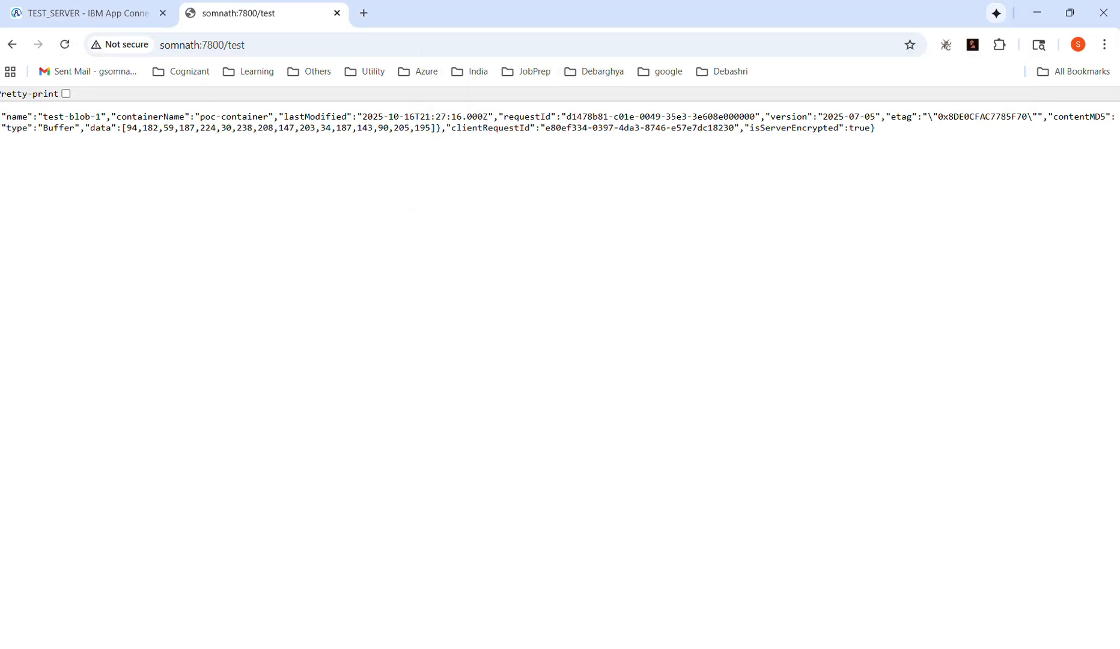
{"action": "left_click", "coordinate": [567, 10]}
{"action": "mouse_move", "coordinate": [715, 646]}
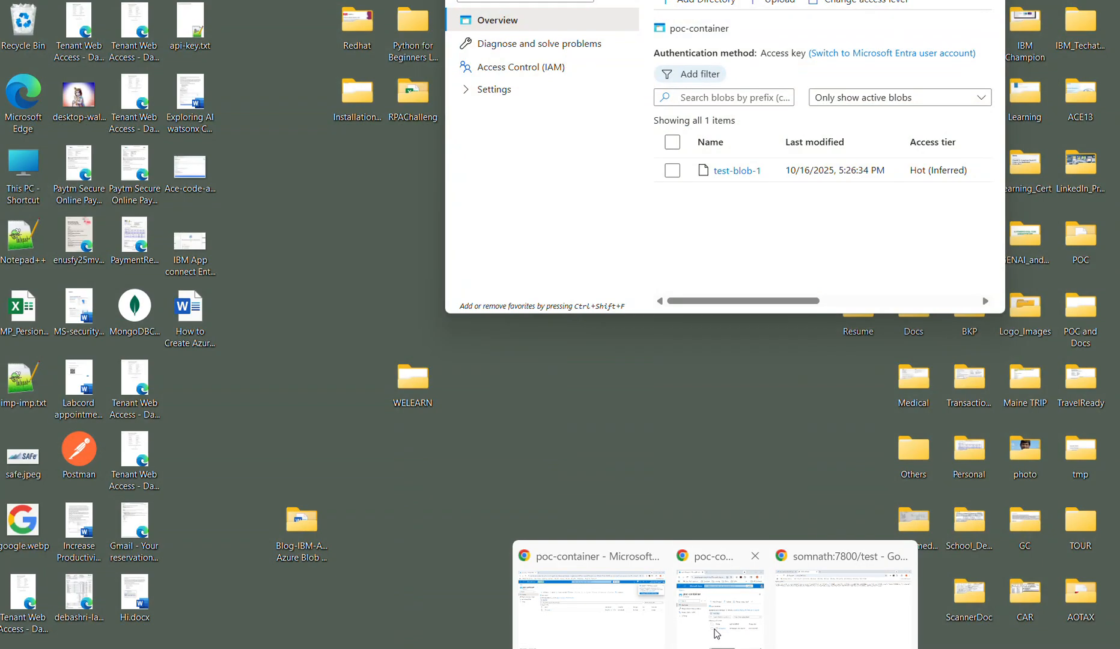
{"action": "left_click", "coordinate": [700, 574]}
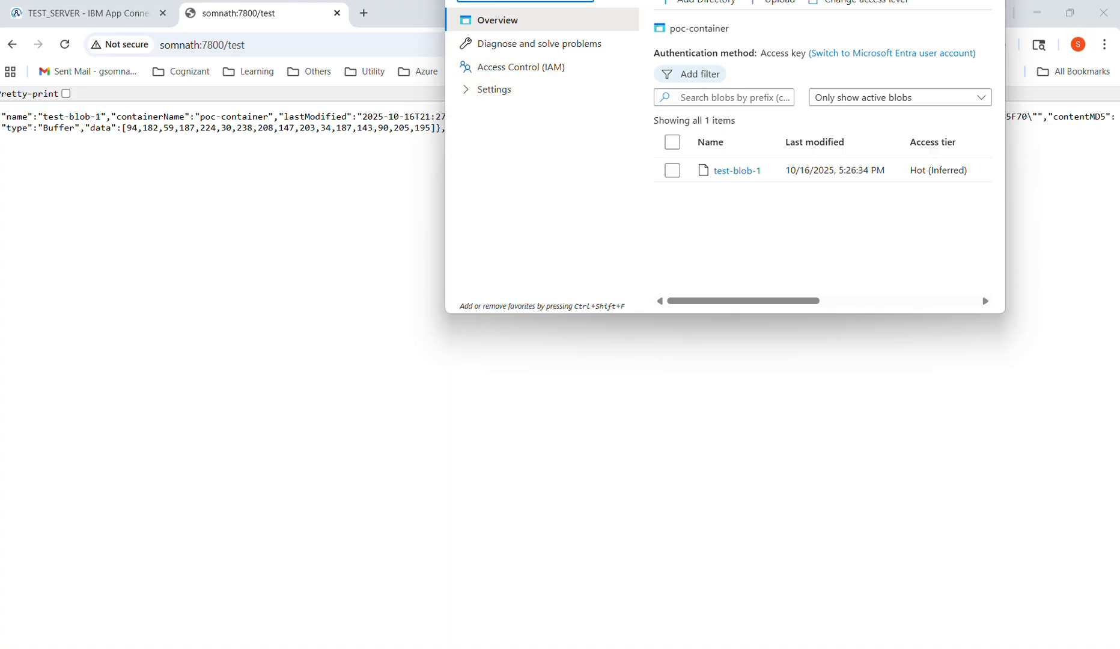
{"action": "key", "text": "F5"}
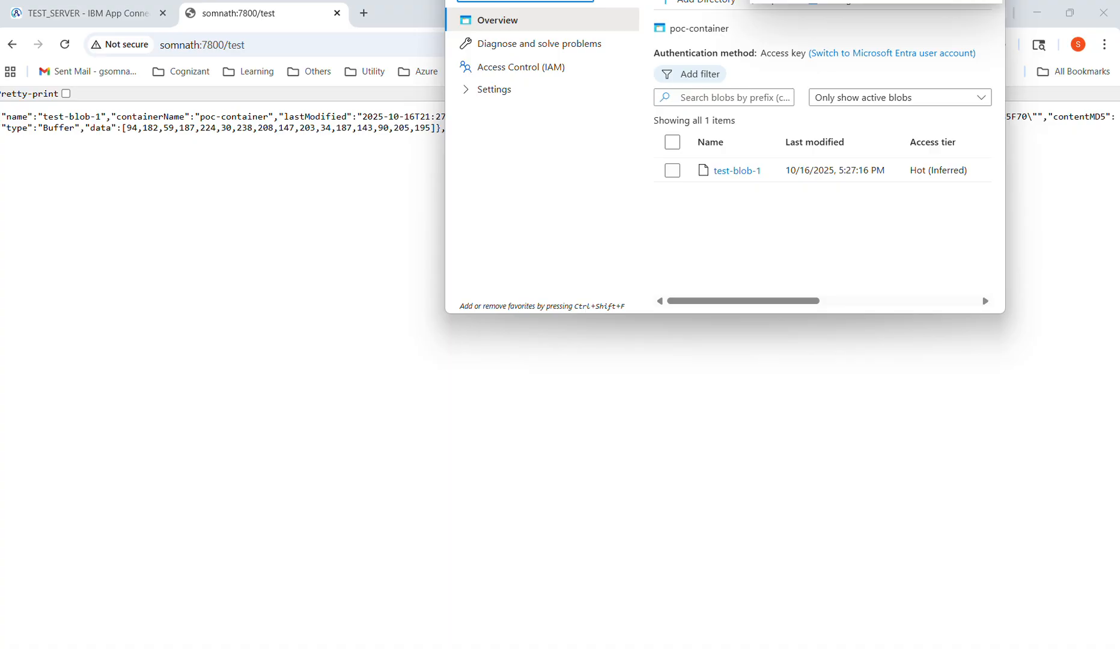
{"action": "left_click", "coordinate": [922, 0]}
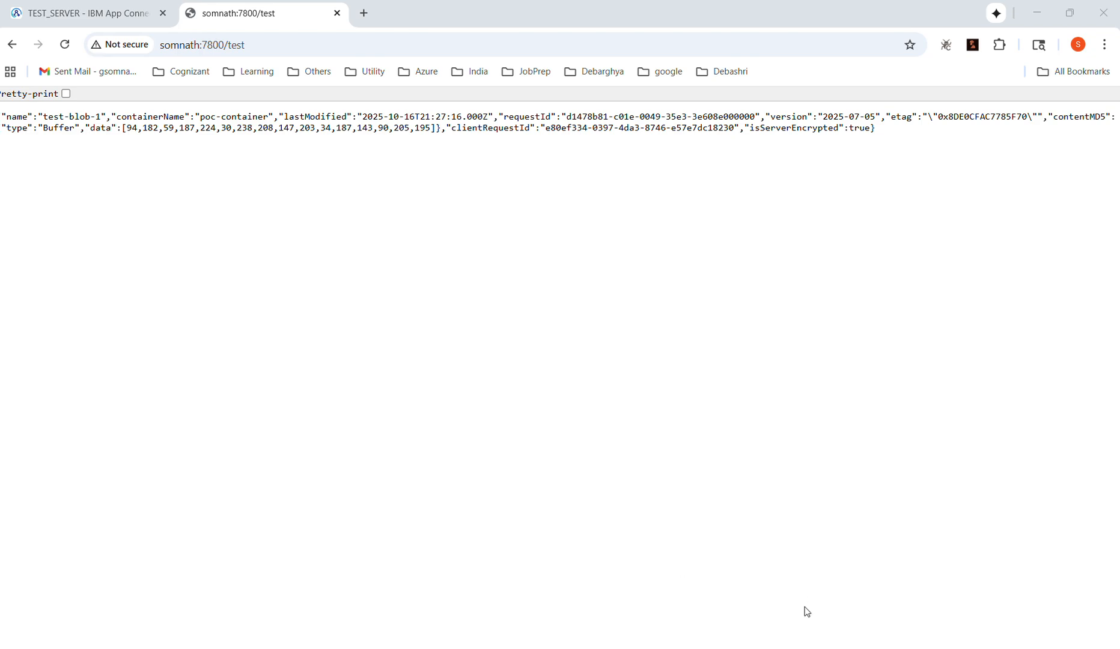
- Switch back to the App Connect Enterprise Toolkit and filter the Tutorials Gallery by the AzureBlobStorage tag
{"action": "key", "text": "alt+Tab"}
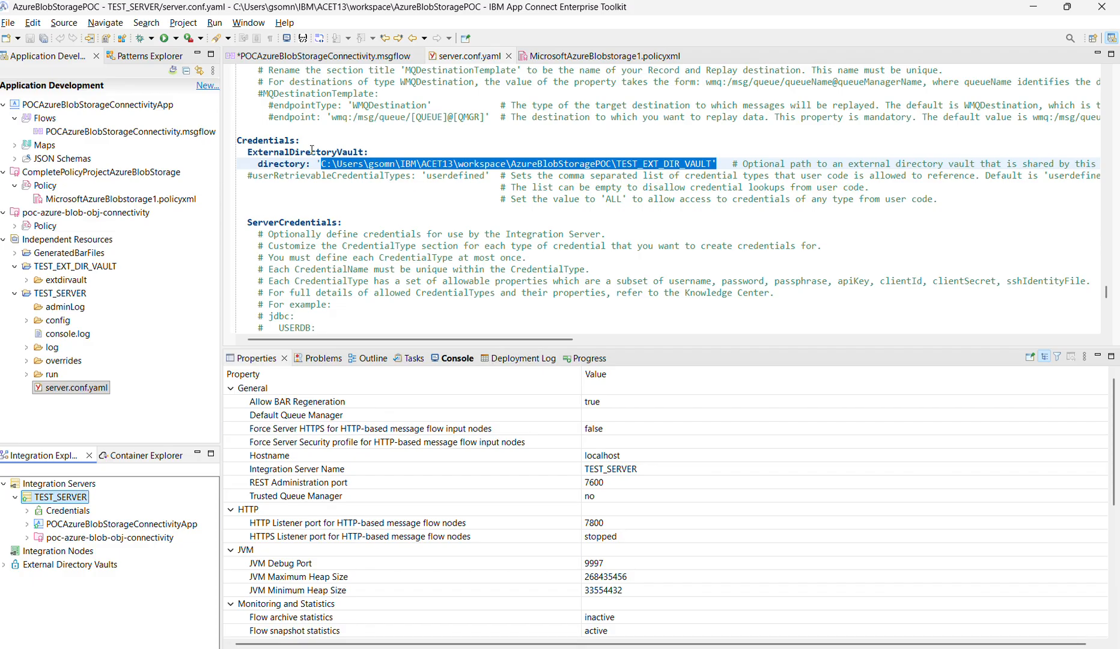
{"action": "left_click", "coordinate": [285, 22]}
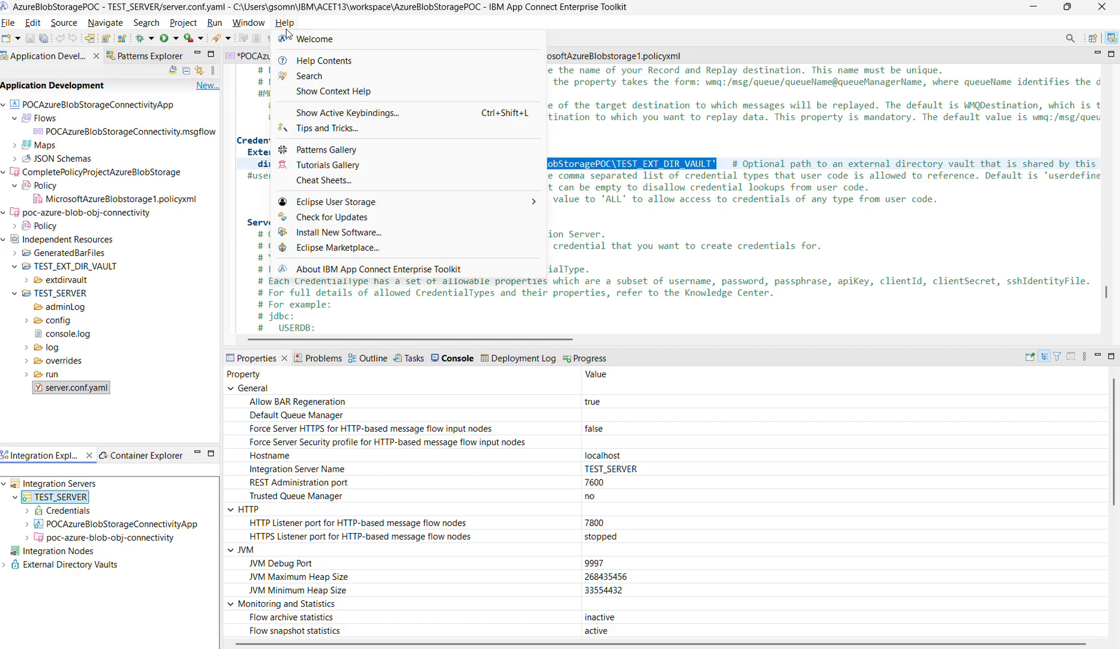
{"action": "left_click", "coordinate": [312, 172]}
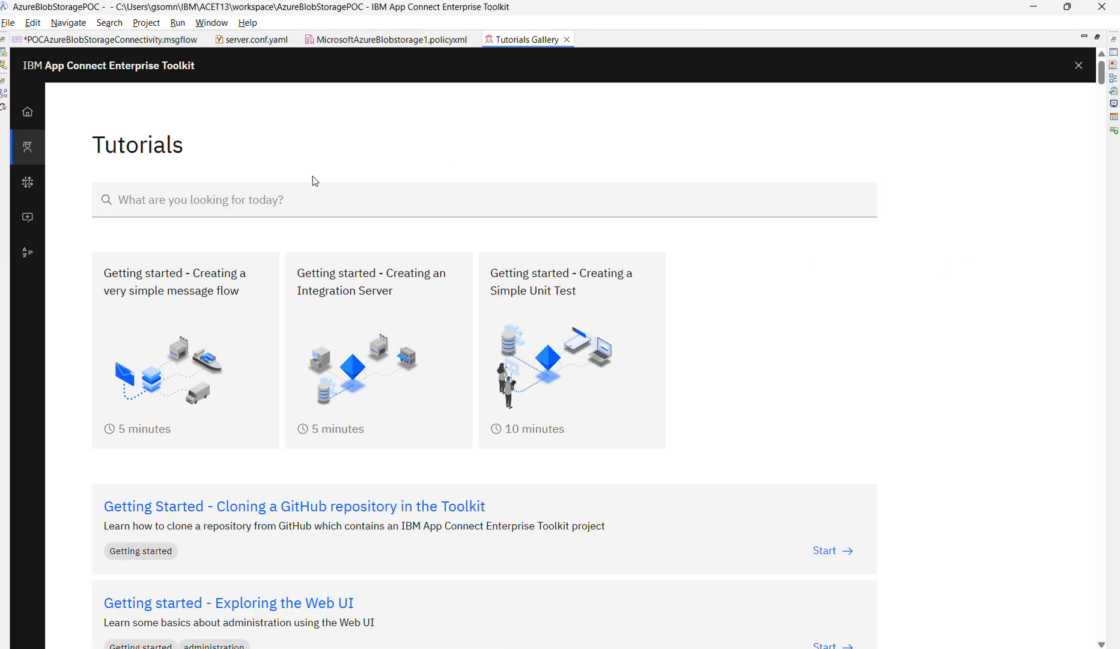
{"action": "left_click", "coordinate": [276, 200]}
{"action": "type", "text": "az"}
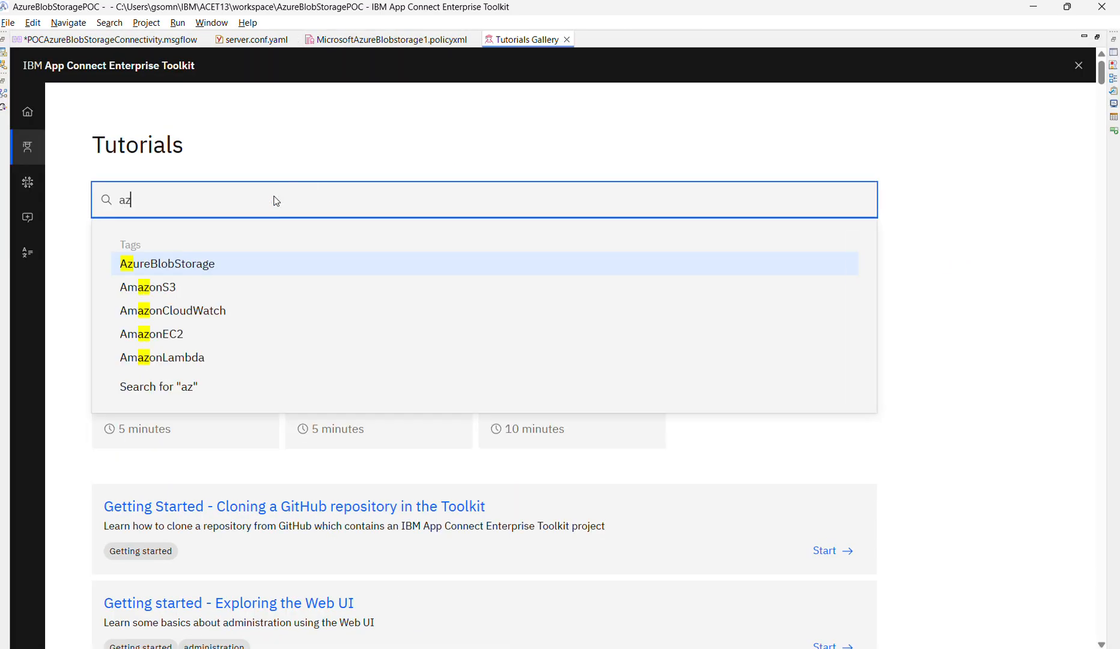
{"action": "type", "text": "ure"}
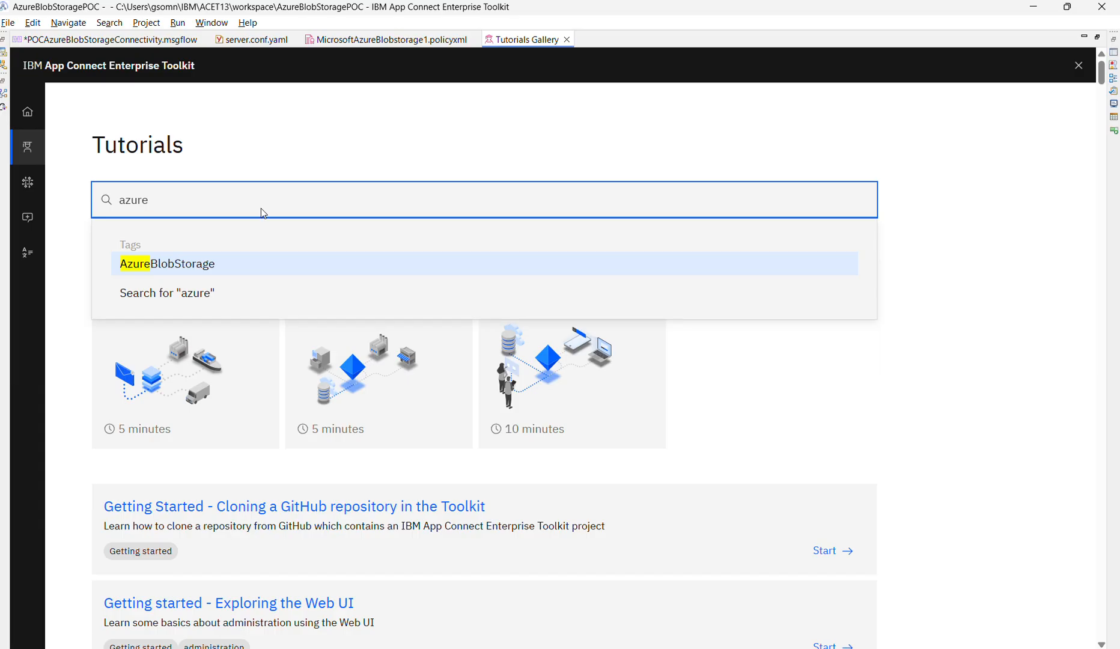
{"action": "left_click", "coordinate": [217, 268]}
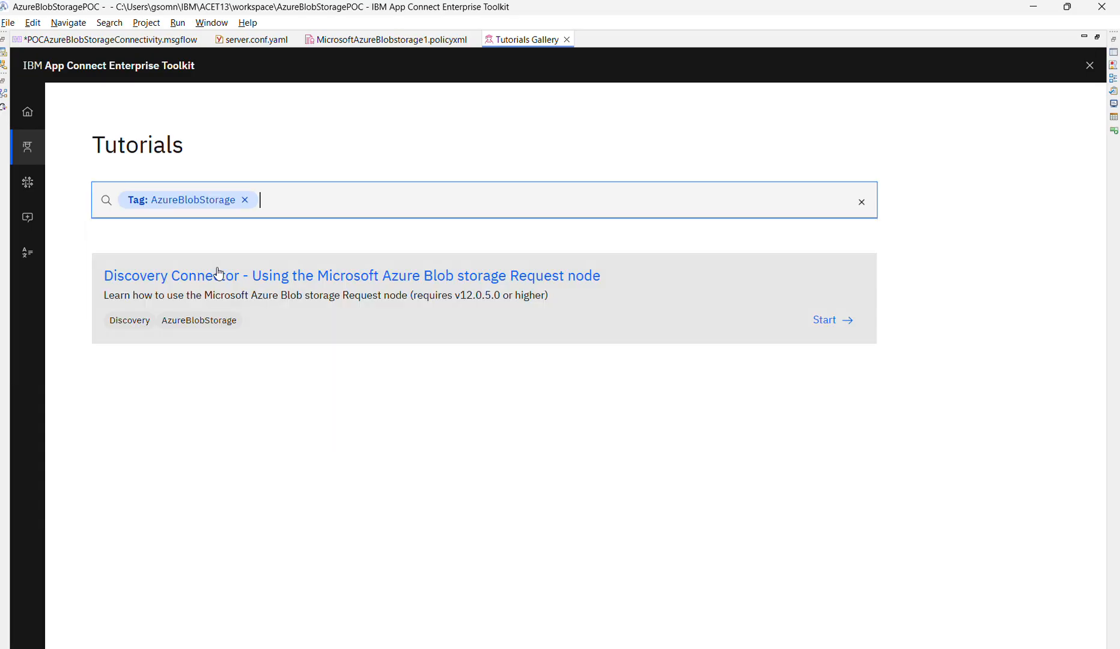
- Open the details of the tutorial on using the Microsoft Azure Blob storage Request node and read its overview
{"action": "left_click", "coordinate": [302, 280]}
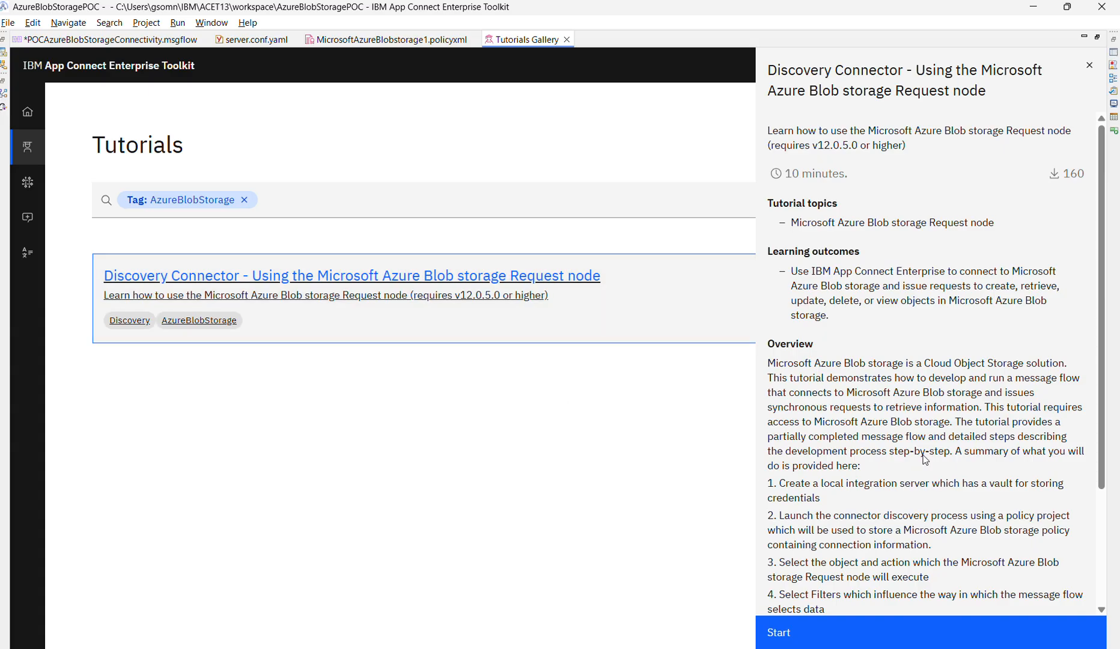
{"action": "scroll", "coordinate": [1104, 428], "scroll_direction": "down", "scroll_amount": 2}
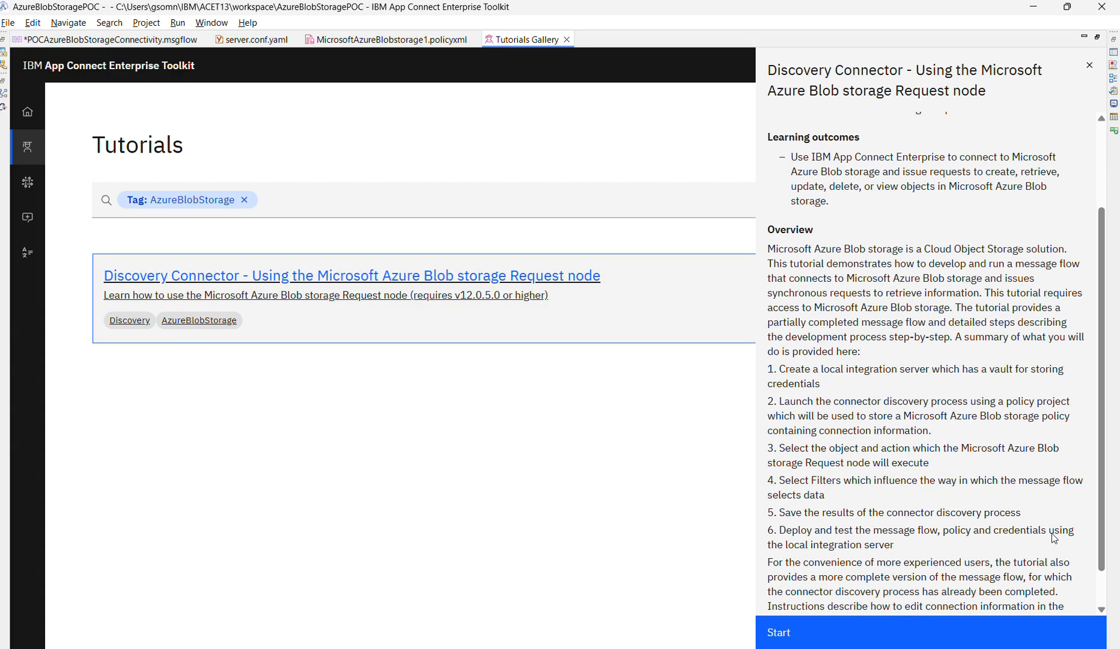
- Start the Microsoft Azure Blob storage Request node tutorial and import its example projects into the workspace
{"action": "left_click", "coordinate": [925, 643]}
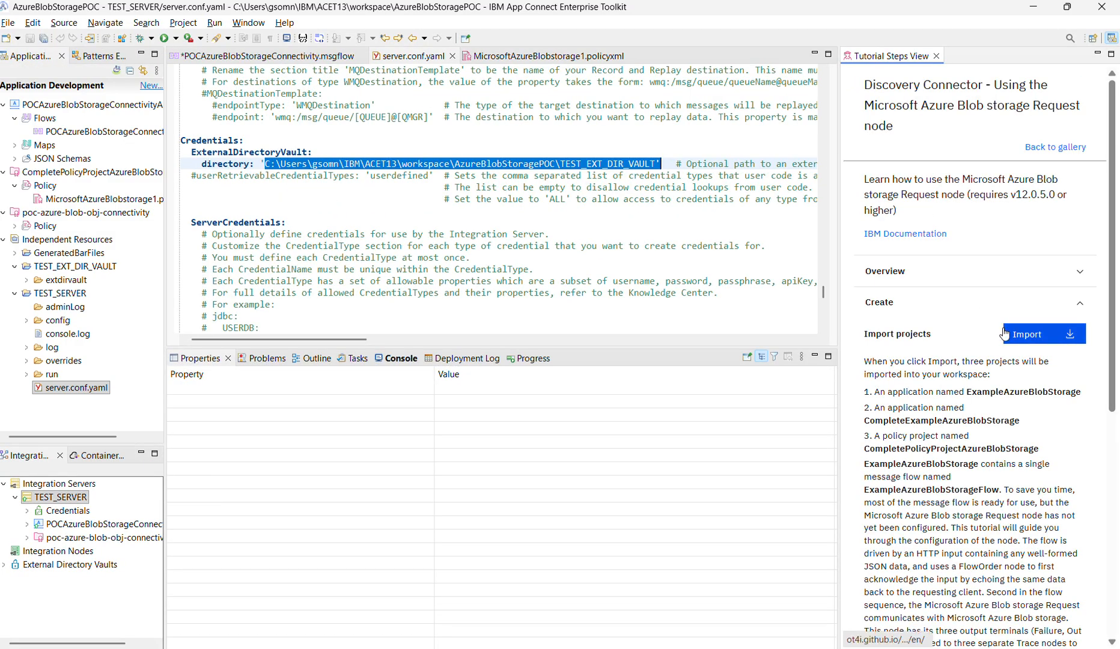
{"action": "left_click", "coordinate": [1034, 334]}
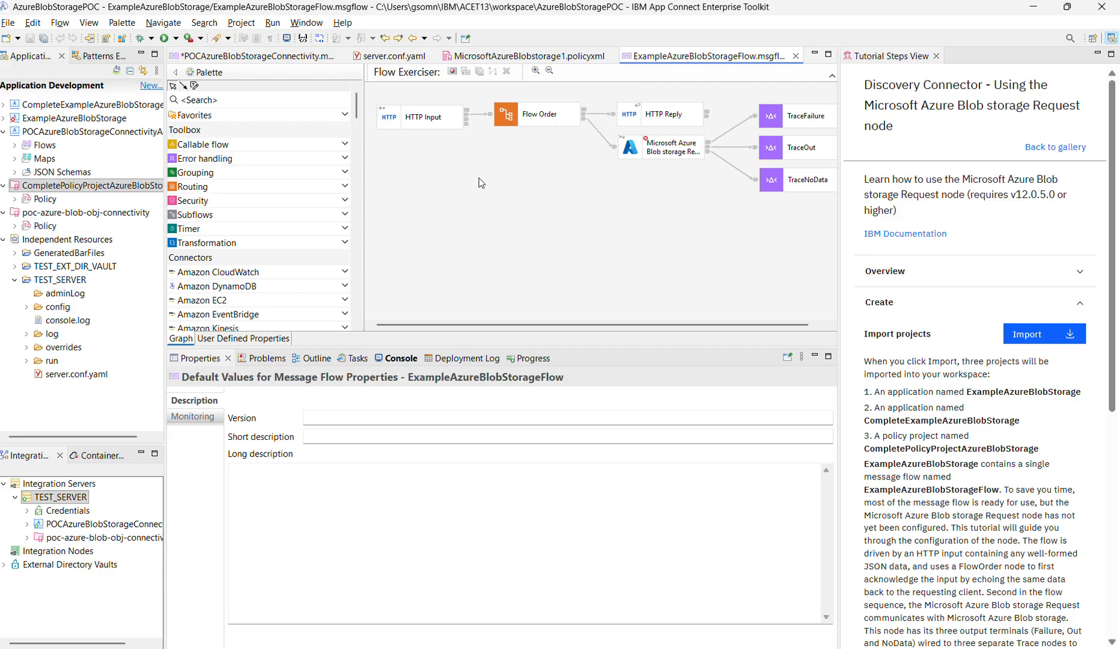
- Return to the POCAzureBlobStorageConnectivity message flow and review the basic properties of its Microsoft Azure Blob storage Request node
{"action": "left_click", "coordinate": [268, 59]}
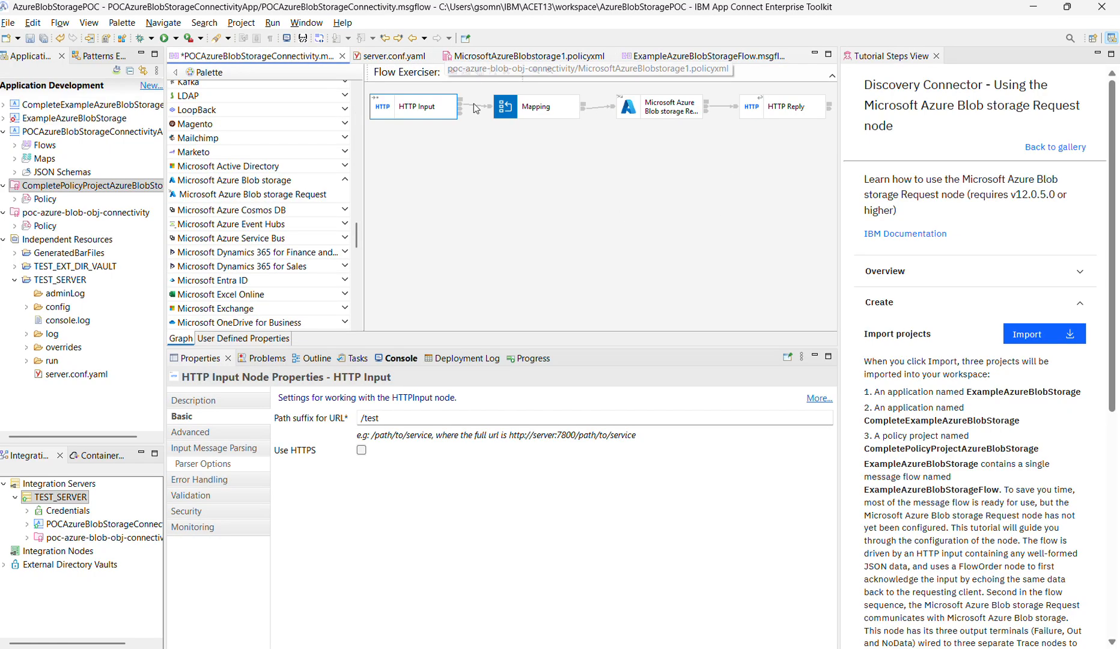
{"action": "left_click", "coordinate": [671, 110]}
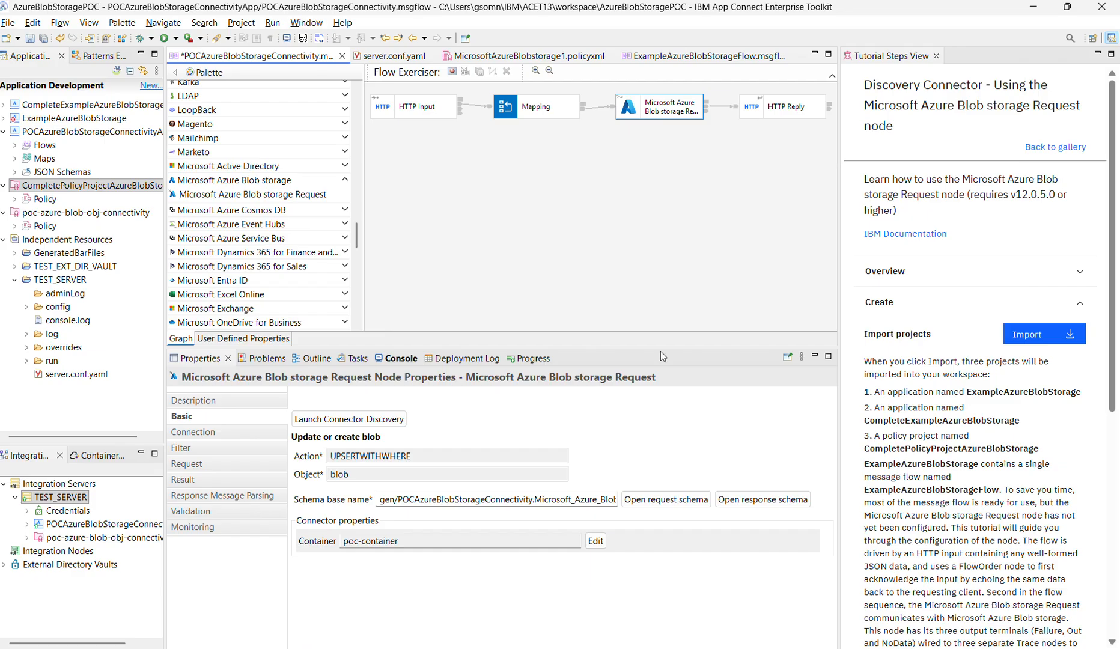
- Switch to TEST_SERVER's App Connect web console in Chrome and view the details of its Microsoft Azure Blob storage credential
{"action": "left_click", "coordinate": [715, 648]}
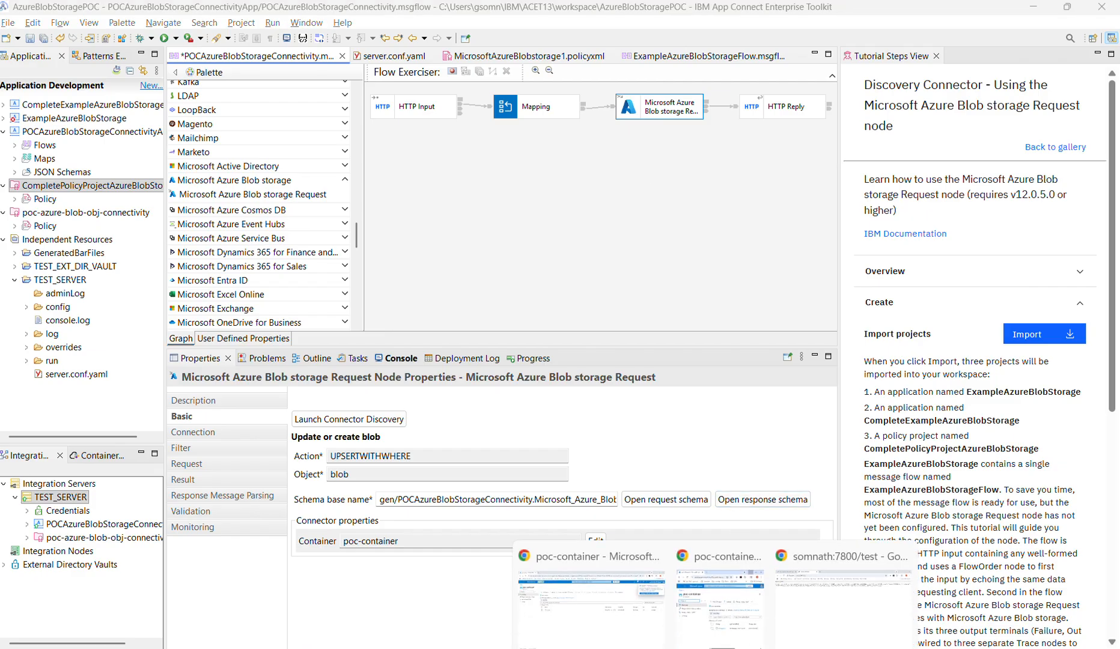
{"action": "mouse_move", "coordinate": [816, 617]}
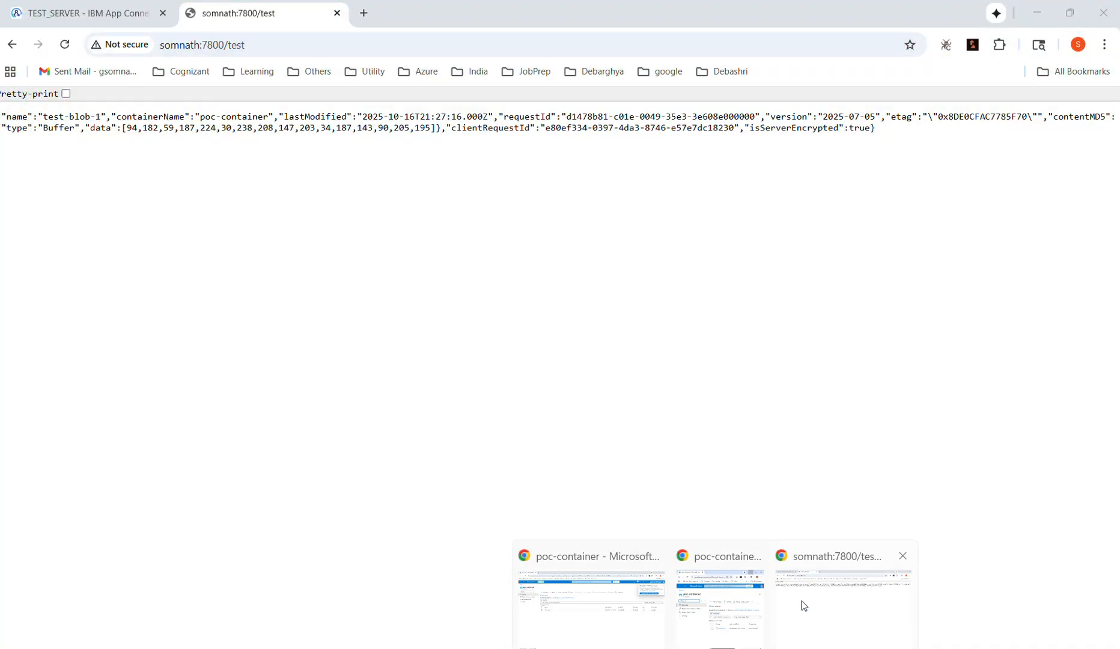
{"action": "left_click", "coordinate": [804, 605]}
{"action": "left_click", "coordinate": [90, 12]}
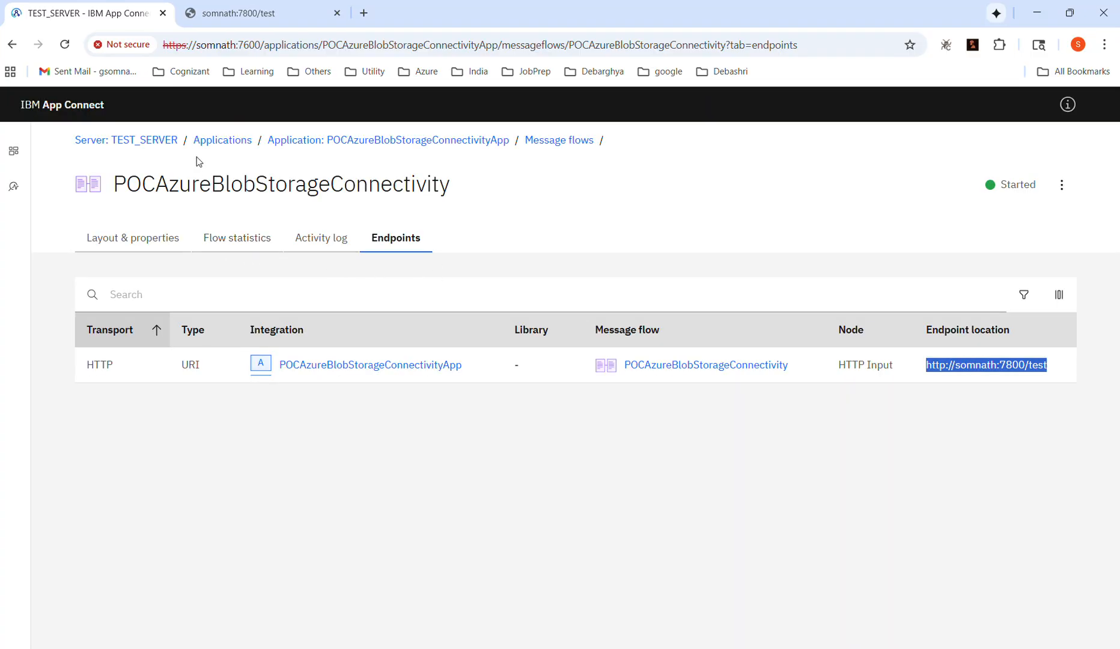
{"action": "left_click", "coordinate": [220, 142]}
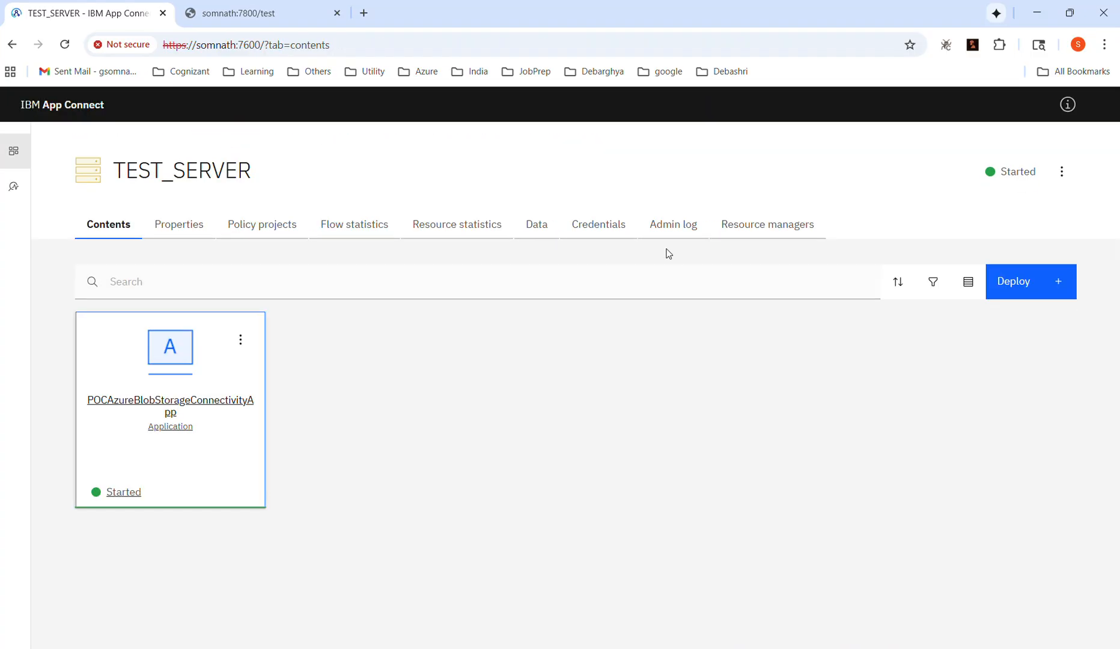
{"action": "left_click", "coordinate": [599, 227]}
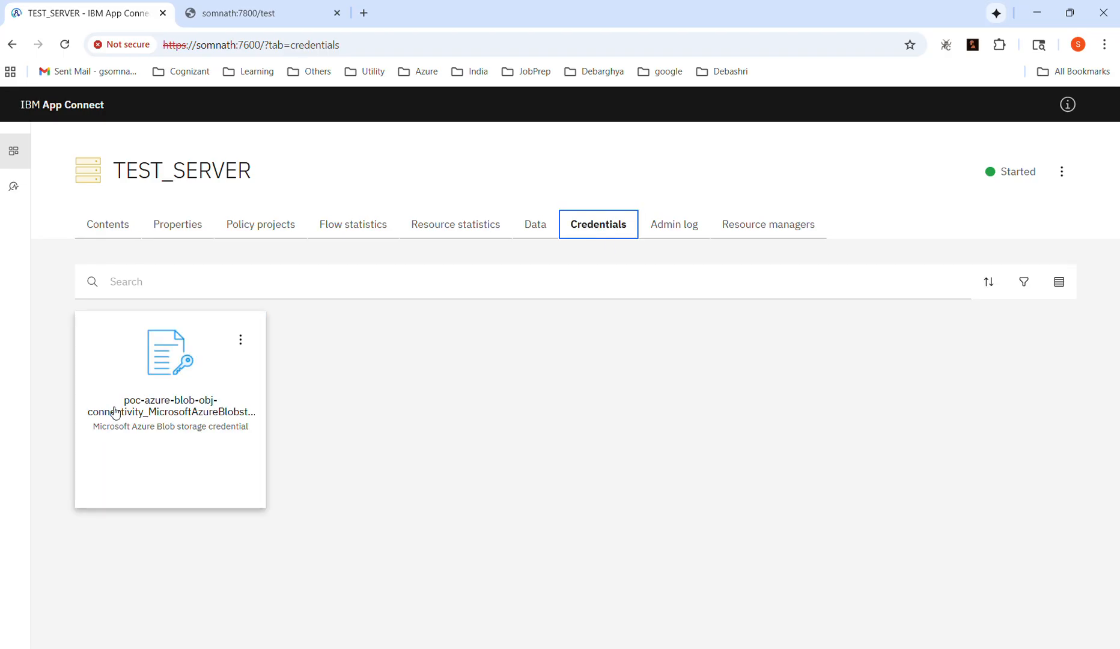
{"action": "left_click", "coordinate": [187, 408]}
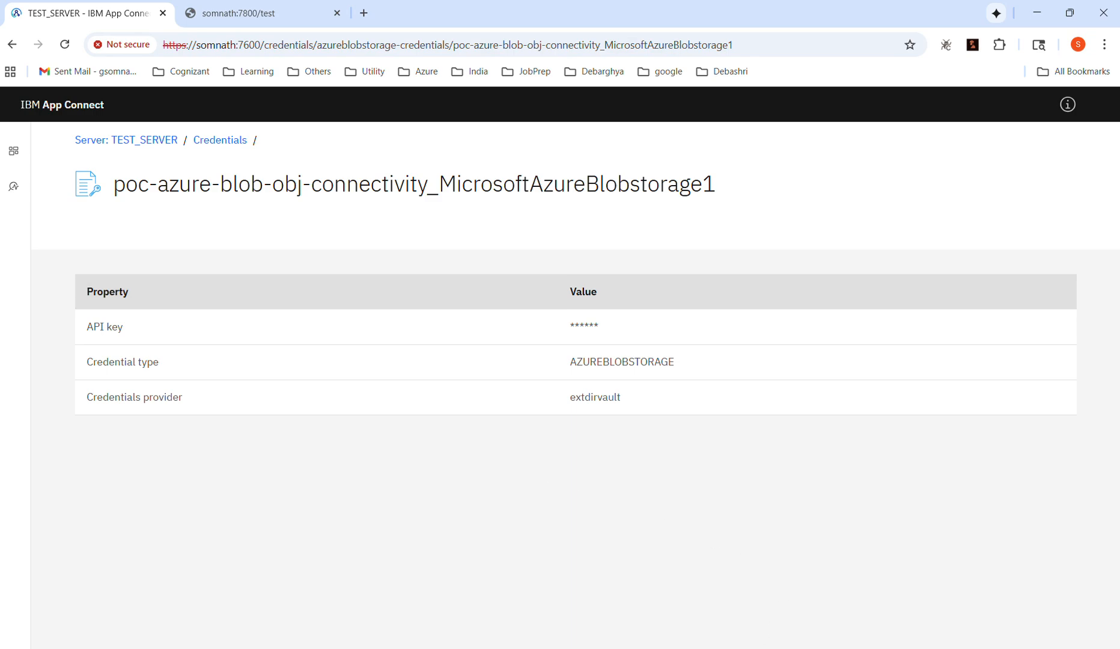
- Switch back to the App Connect Enterprise Toolkit and look through the connectors in the message flow's node palette
{"action": "left_click", "coordinate": [776, 592]}
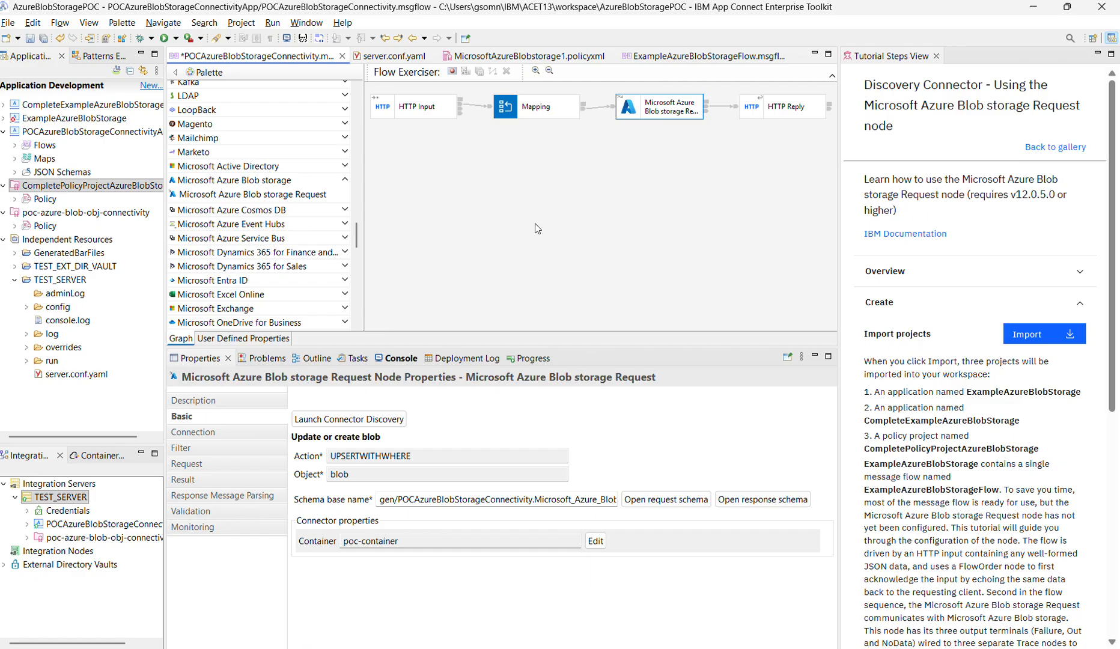
{"action": "mouse_move", "coordinate": [358, 239]}
{"action": "left_mouse_down"}
{"action": "mouse_move", "coordinate": [355, 197]}
{"action": "mouse_move", "coordinate": [356, 220]}
{"action": "left_mouse_up"}
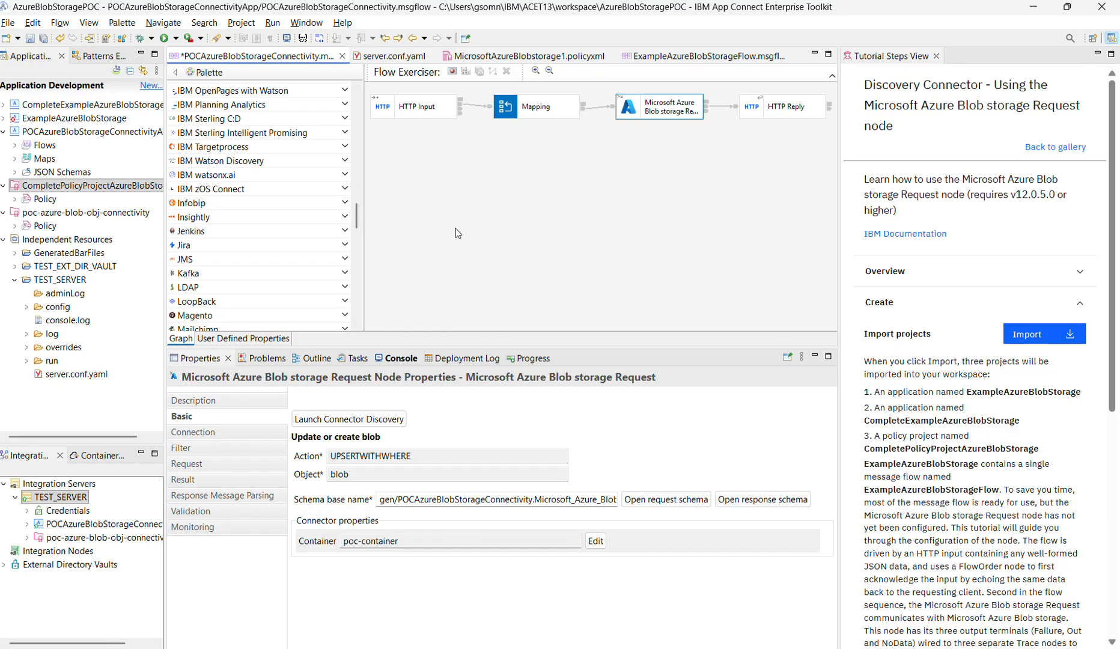